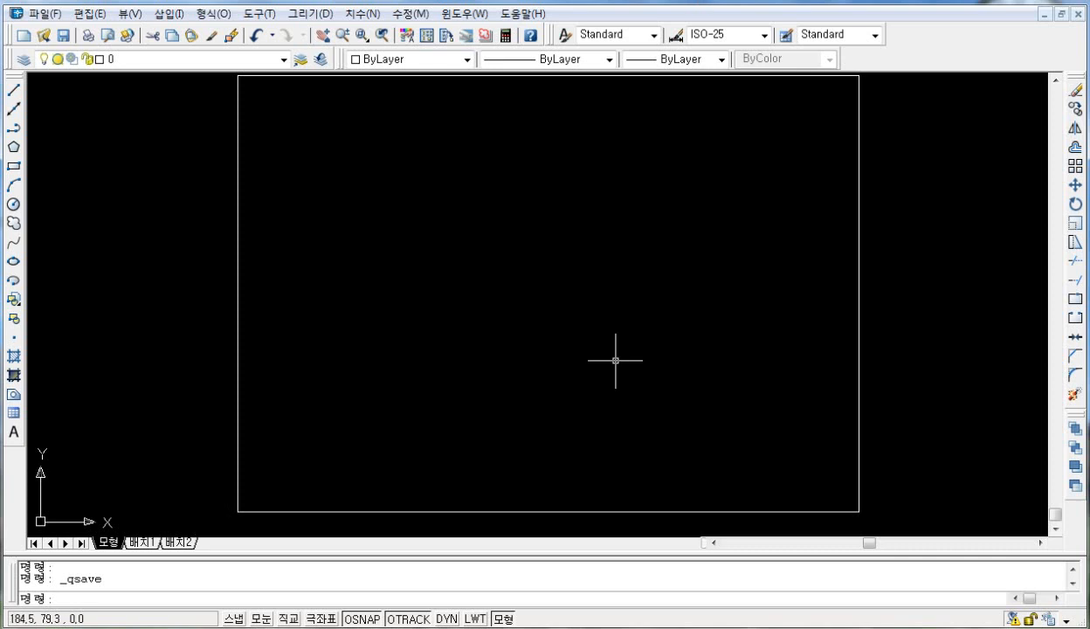
Open the layer properties manager and create a new layer named 외형선.
text(layer)
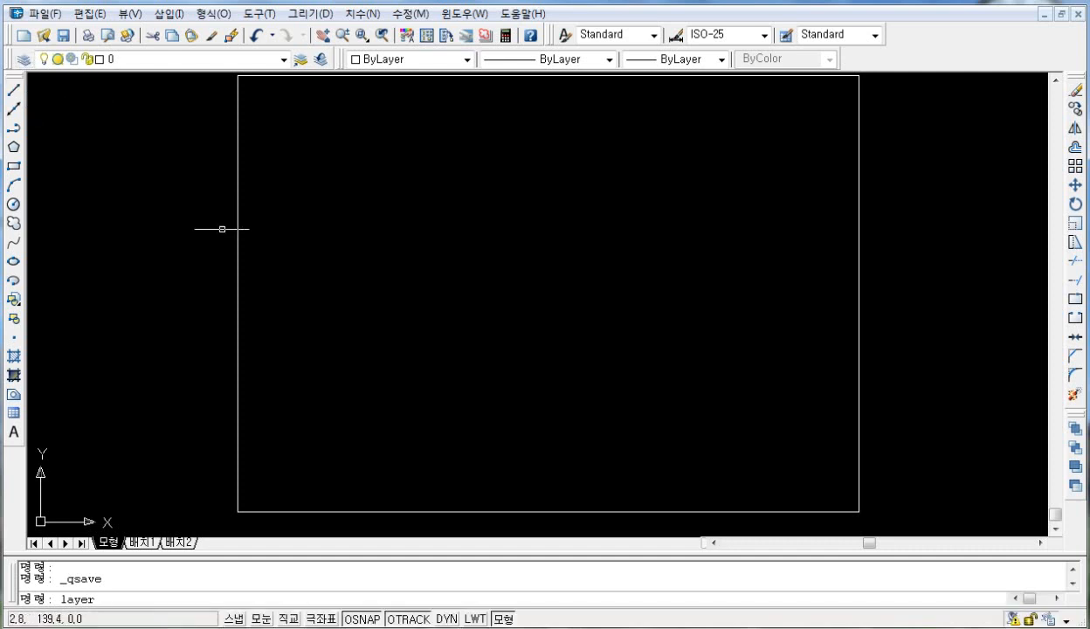
key(Return)
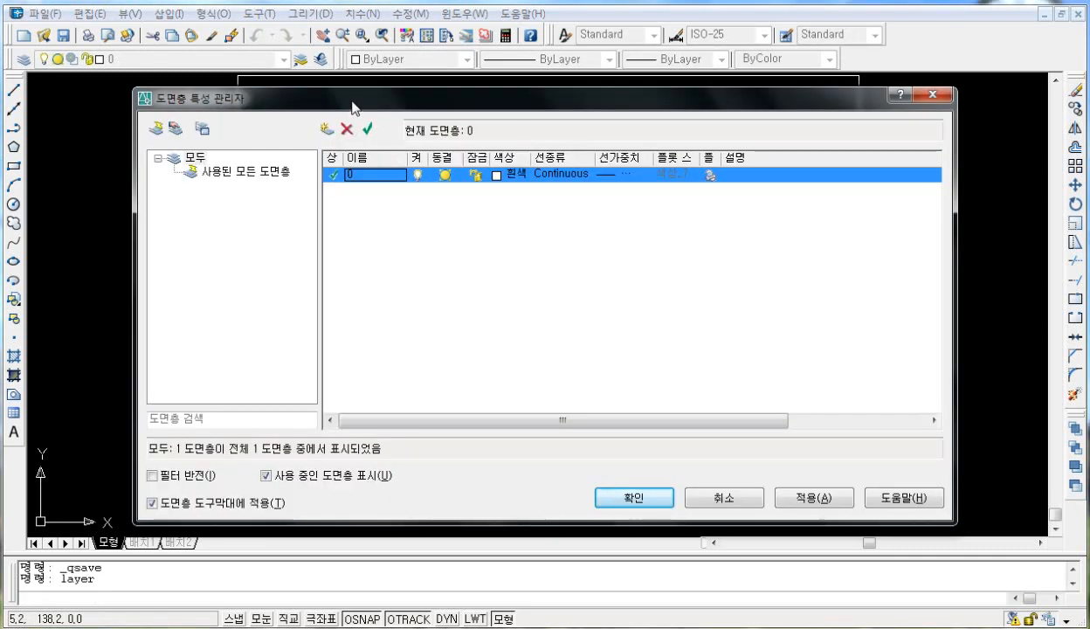
drag(348, 98, 332, 105)
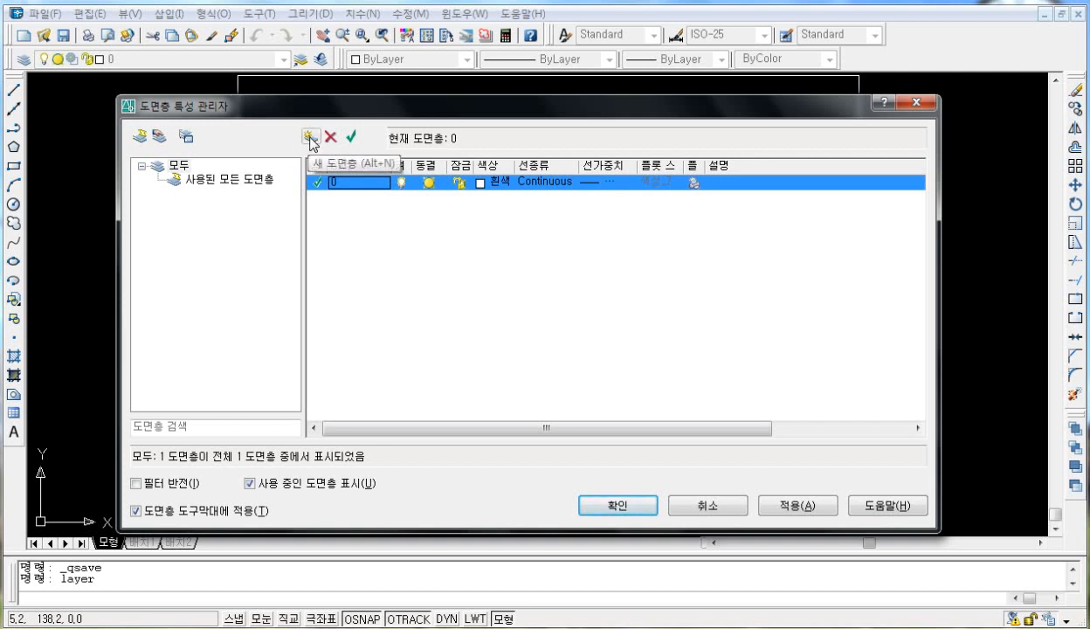
click(310, 138)
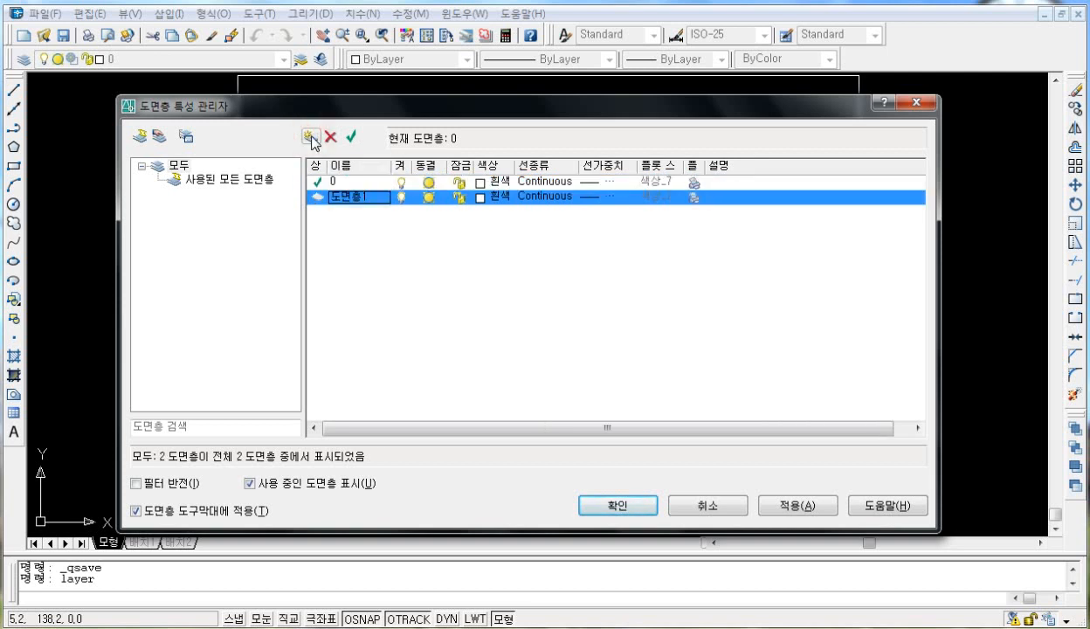
click(378, 200)
click(378, 200)
double_click(378, 201)
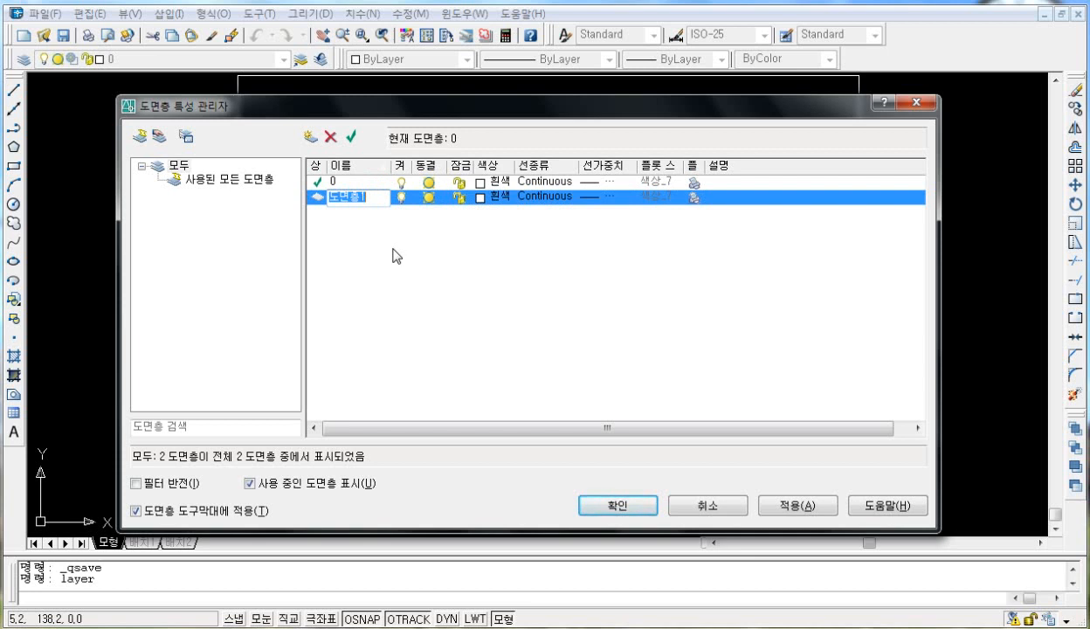
key(BackSpace)
text(외형선)
click(381, 225)
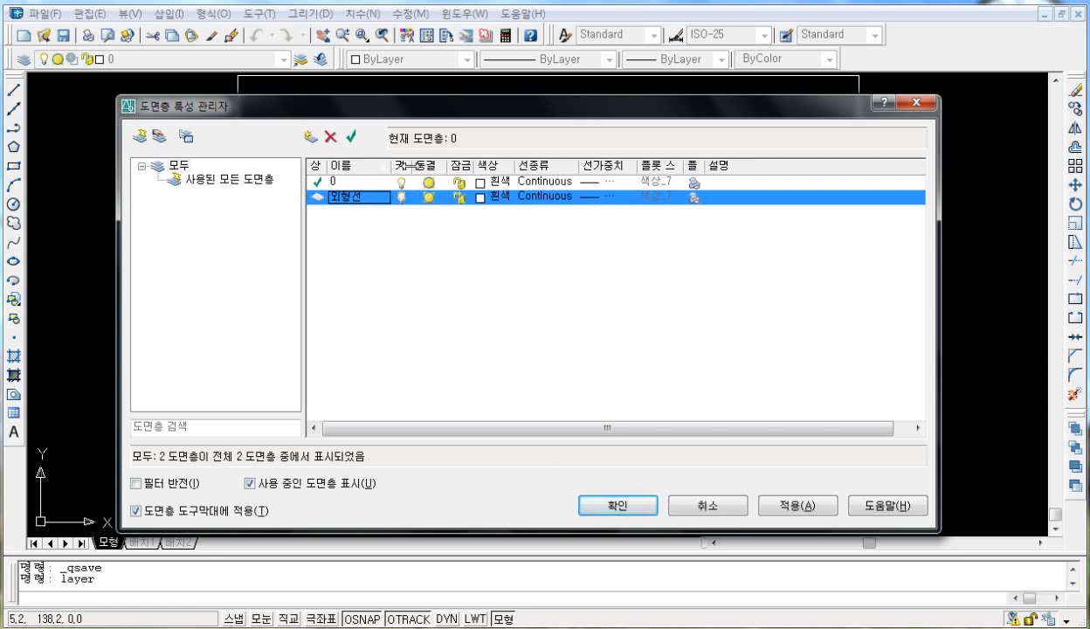
Widen the on/off column and switch the 외형선 layer off and back on.
drag(408, 165, 425, 169)
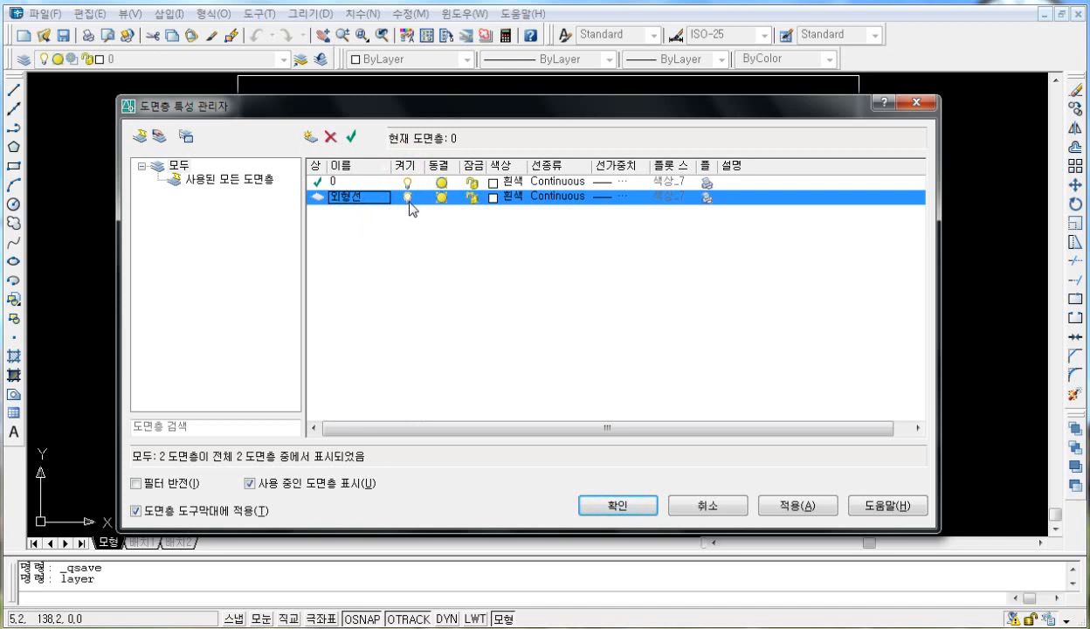
click(408, 198)
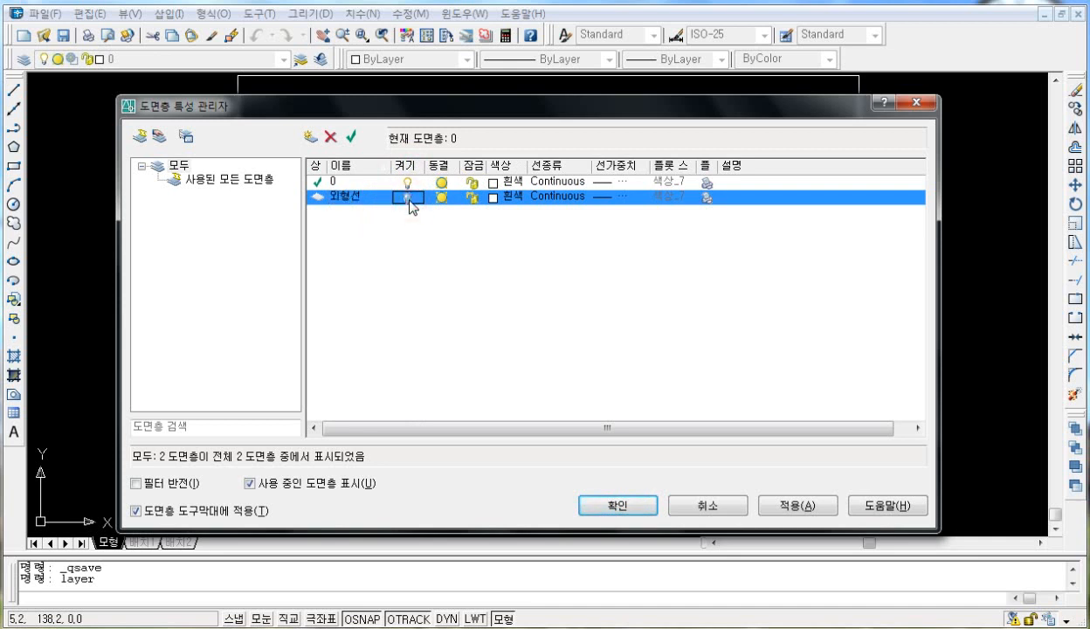
click(408, 199)
click(409, 199)
click(407, 198)
Freeze and thaw the 외형선 layer, also switching it off and on for comparison.
click(441, 200)
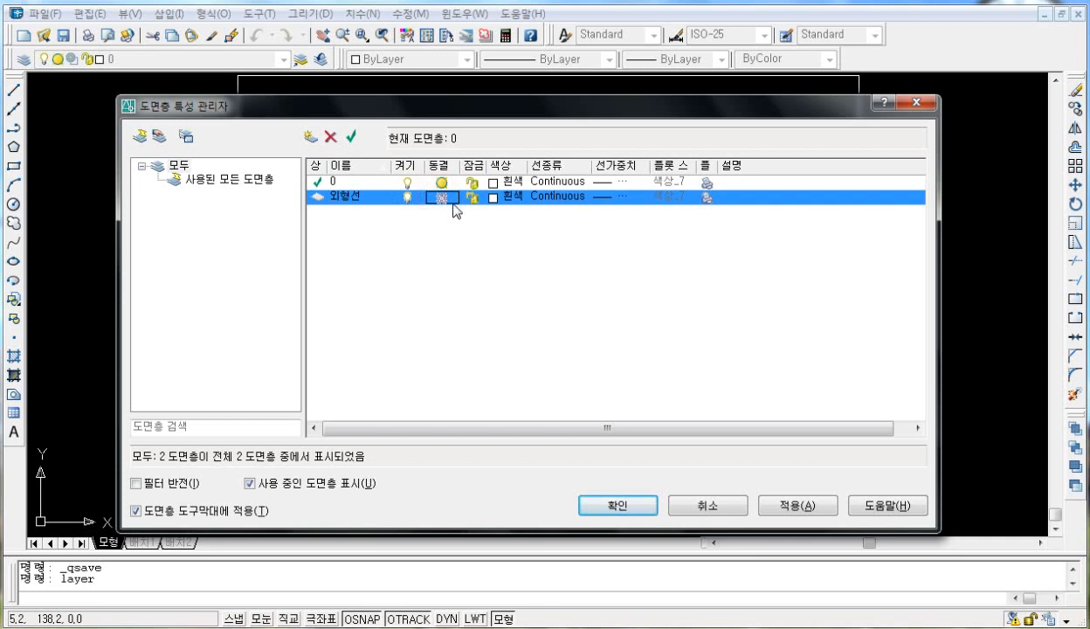
click(438, 199)
click(443, 199)
click(442, 199)
click(444, 199)
click(406, 198)
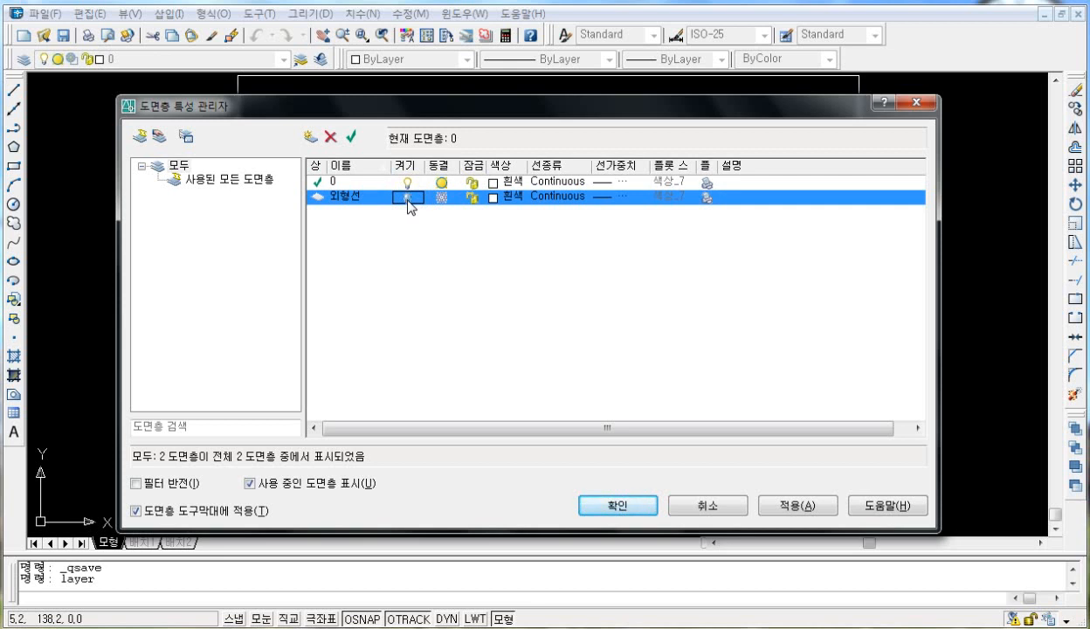
click(406, 198)
click(443, 200)
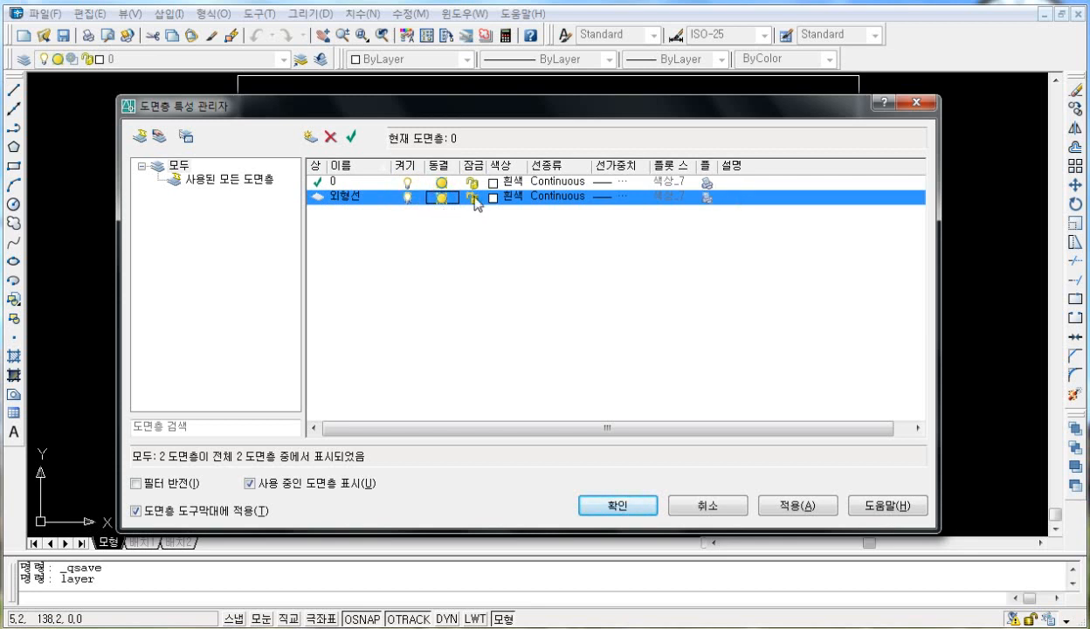
Lock and unlock the 외형선 layer.
click(476, 202)
click(472, 201)
click(476, 201)
click(473, 198)
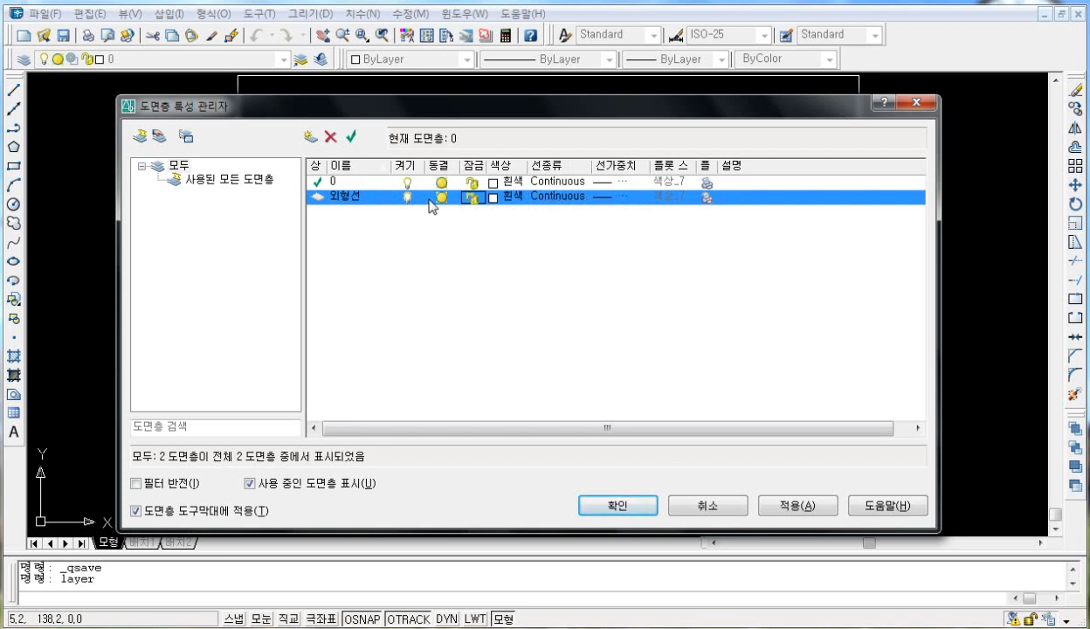
Create a new layer named 은선 and set its color to green (초록색).
click(310, 137)
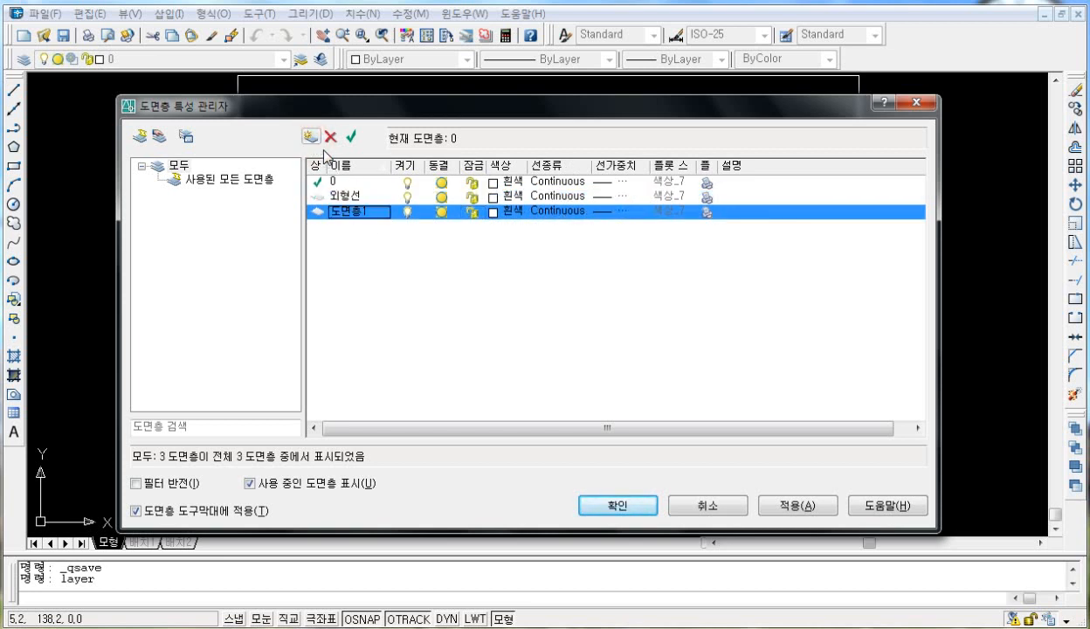
click(385, 211)
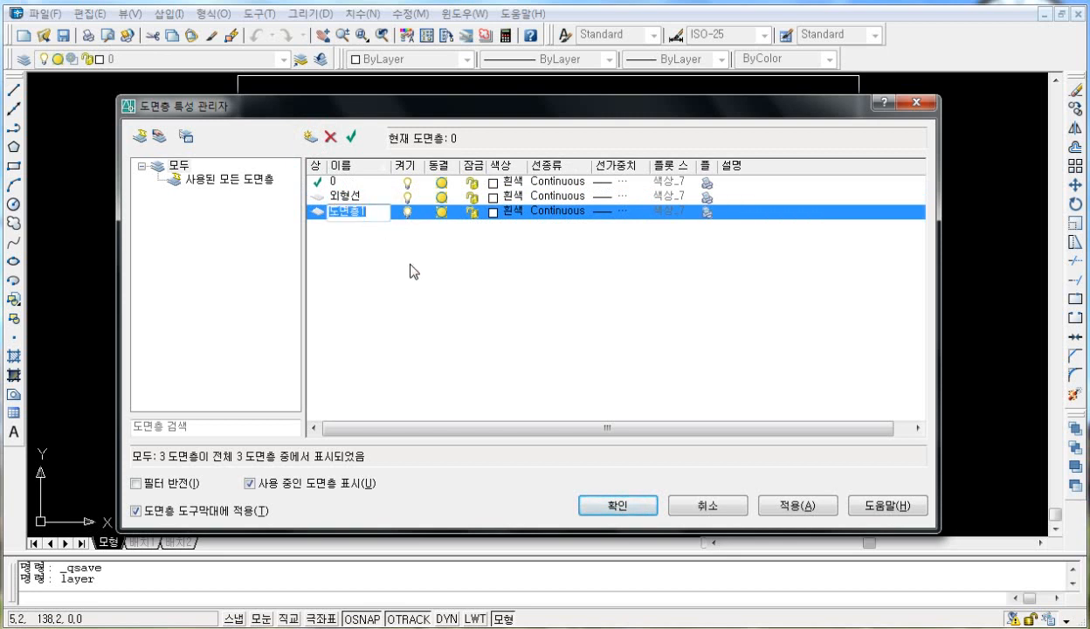
text(은선)
key(Return)
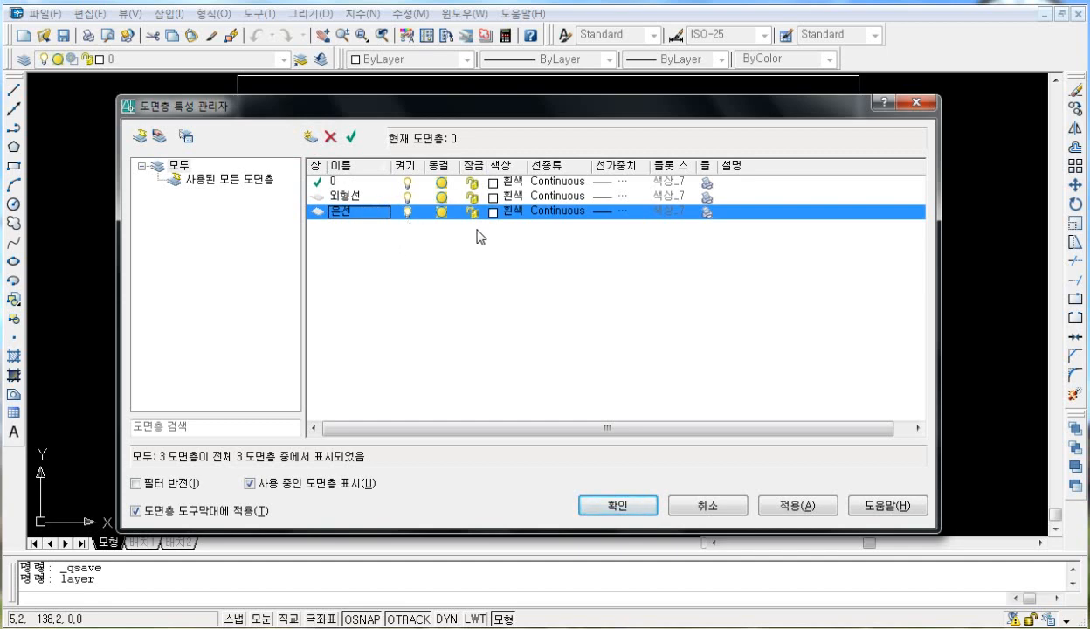
click(511, 213)
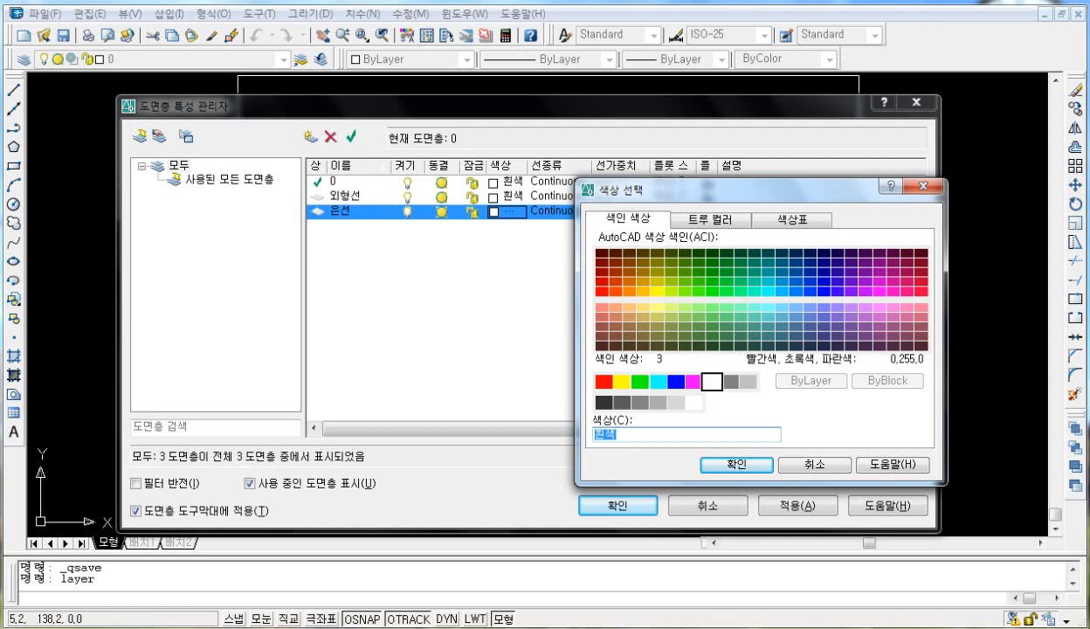
click(639, 380)
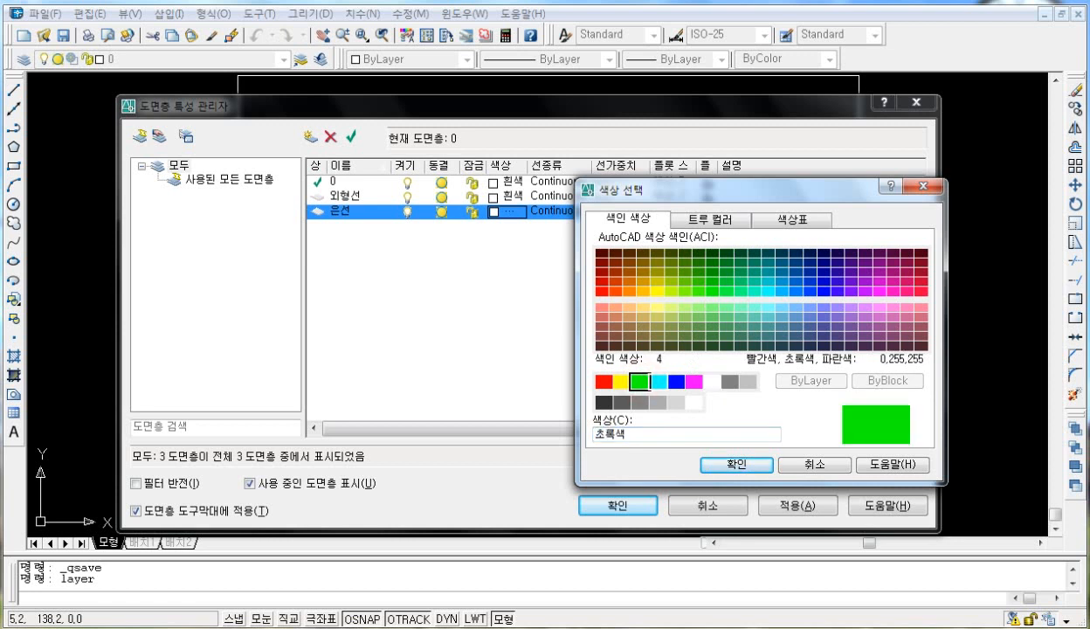
click(721, 466)
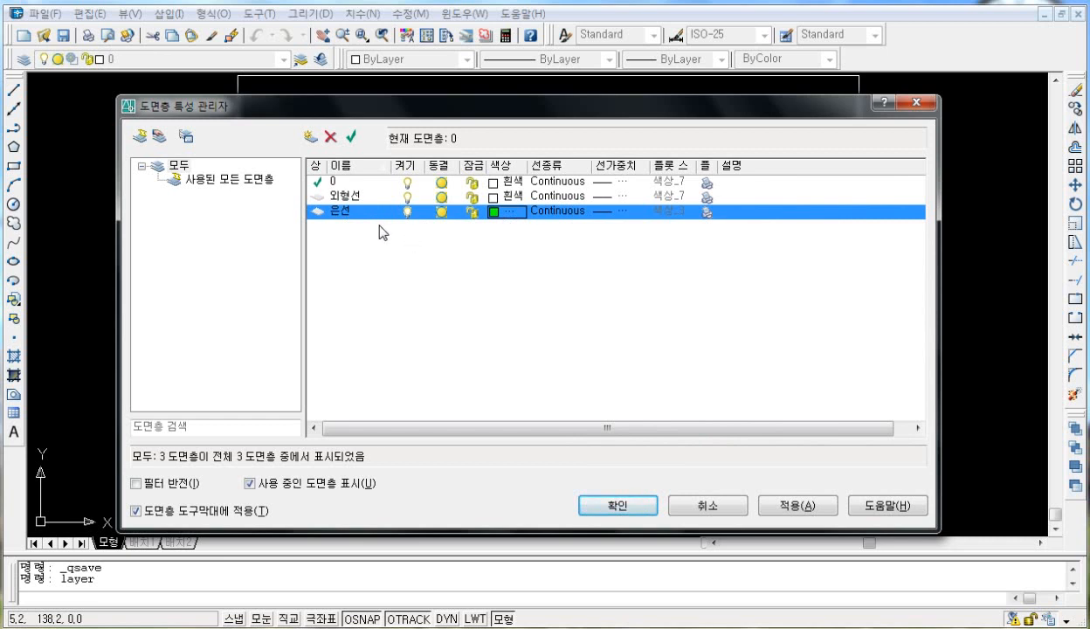
Load the DASHED linetype from acadiso.lin and assign it to the 은선 layer.
click(560, 212)
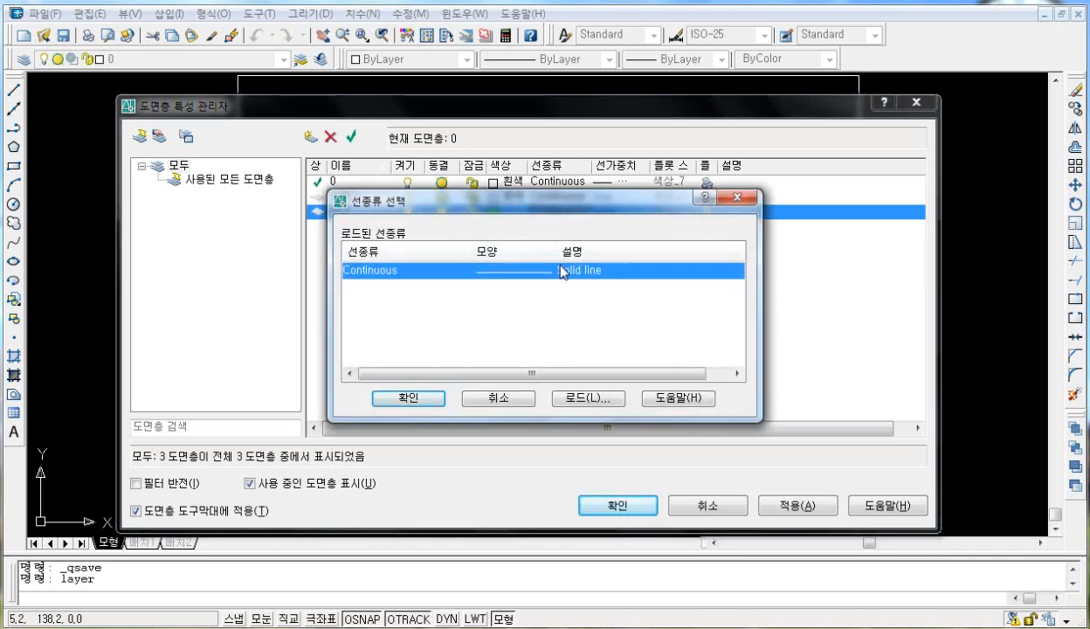
drag(543, 201, 555, 247)
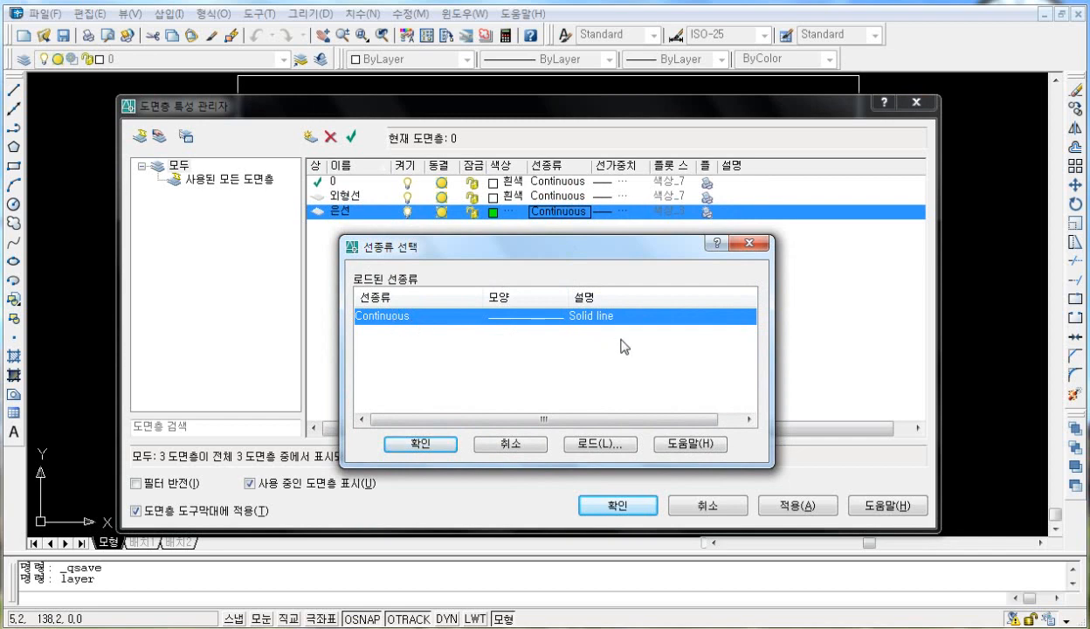
click(612, 446)
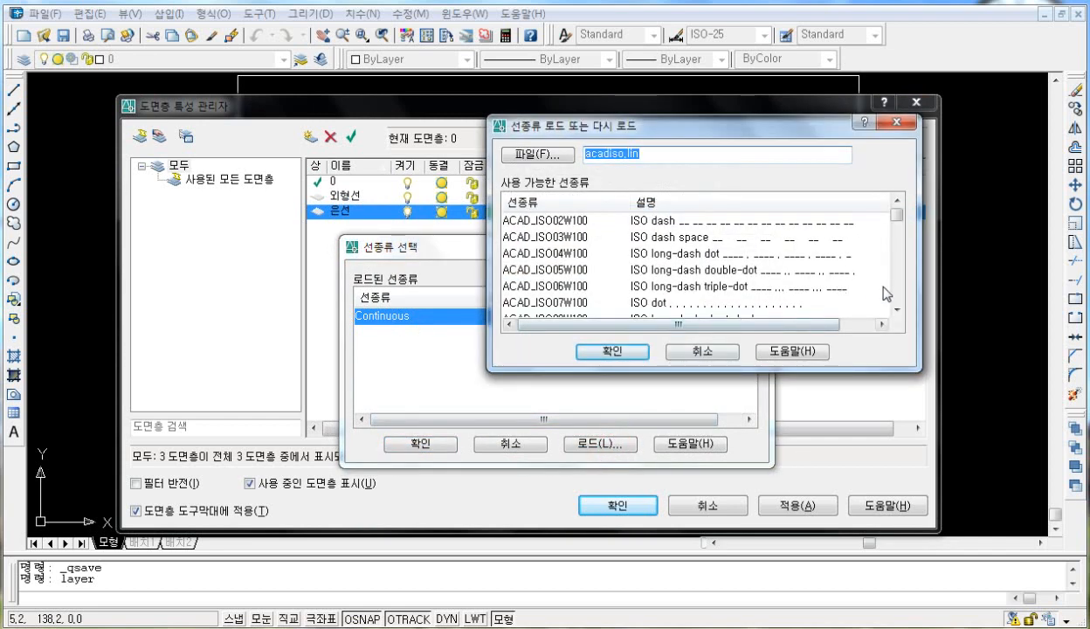
click(897, 286)
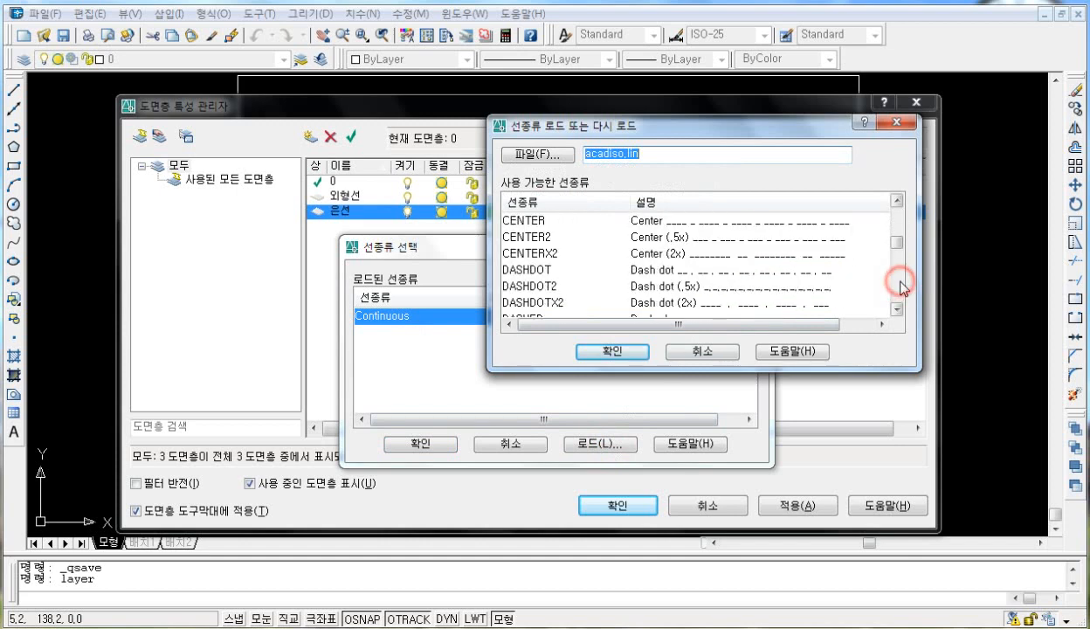
click(898, 285)
click(898, 286)
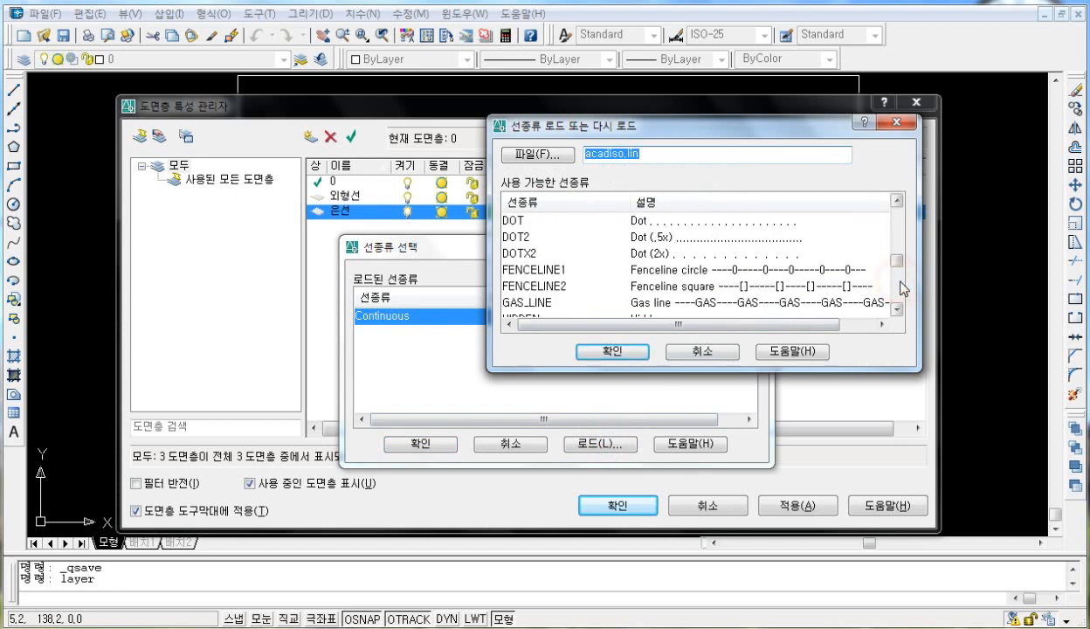
click(897, 234)
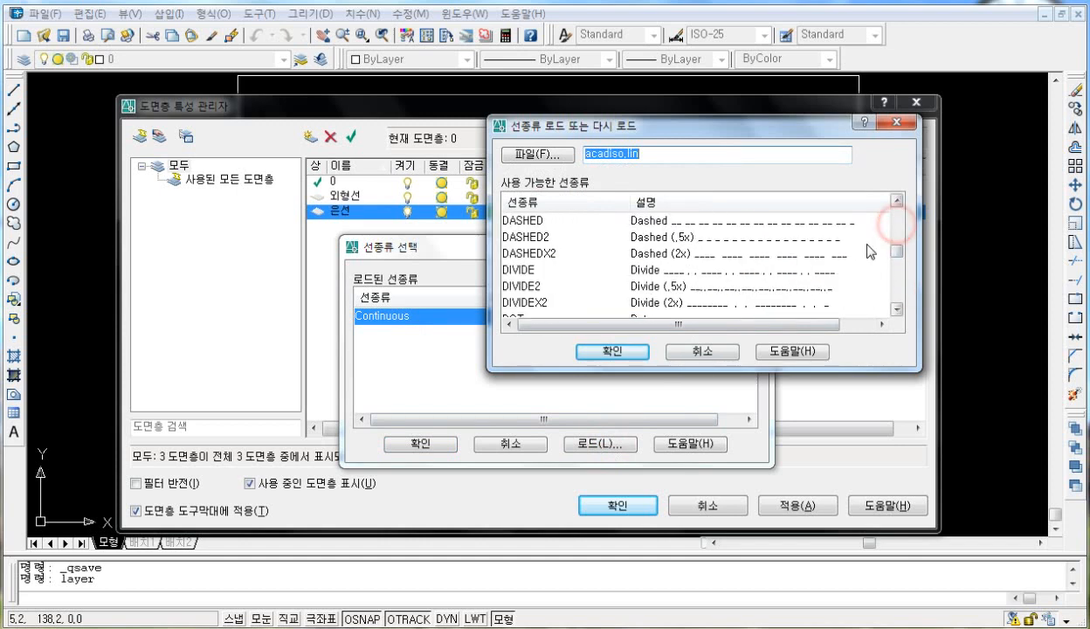
click(534, 221)
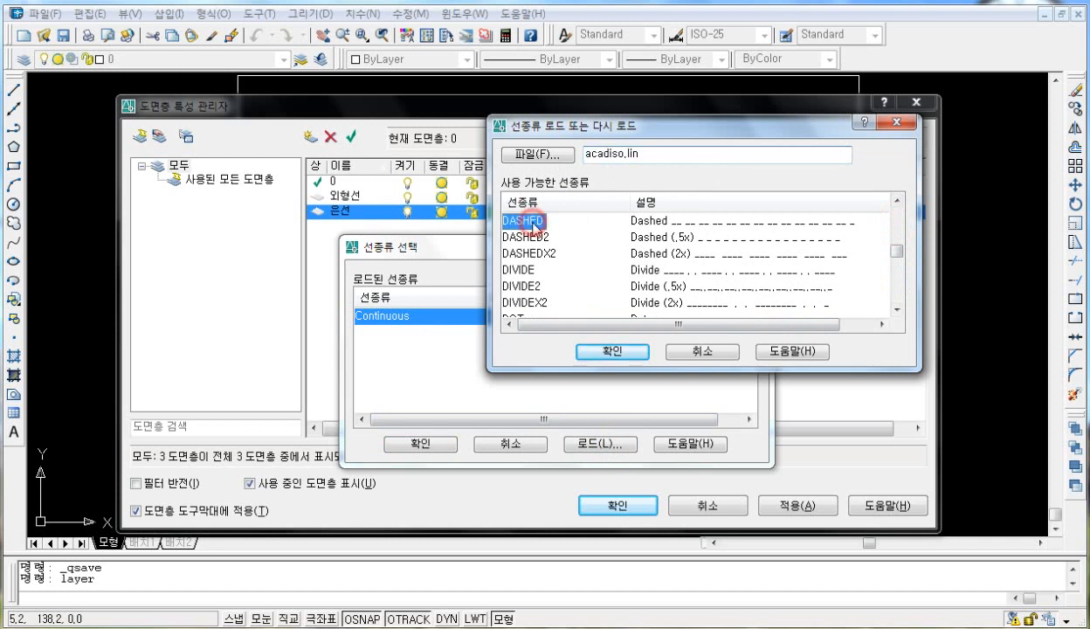
click(612, 352)
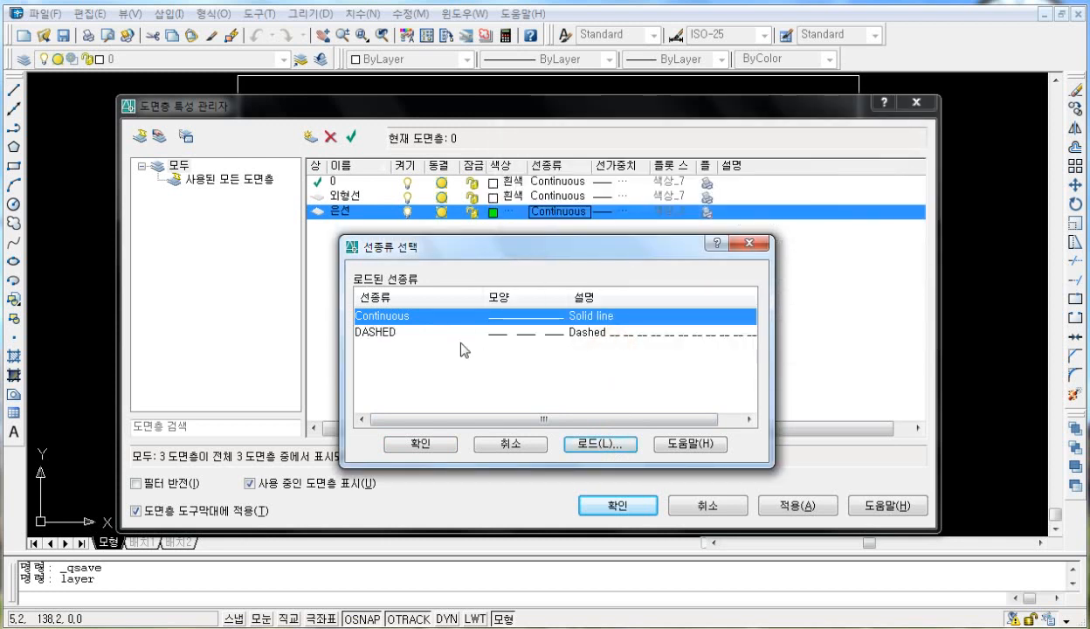
click(556, 336)
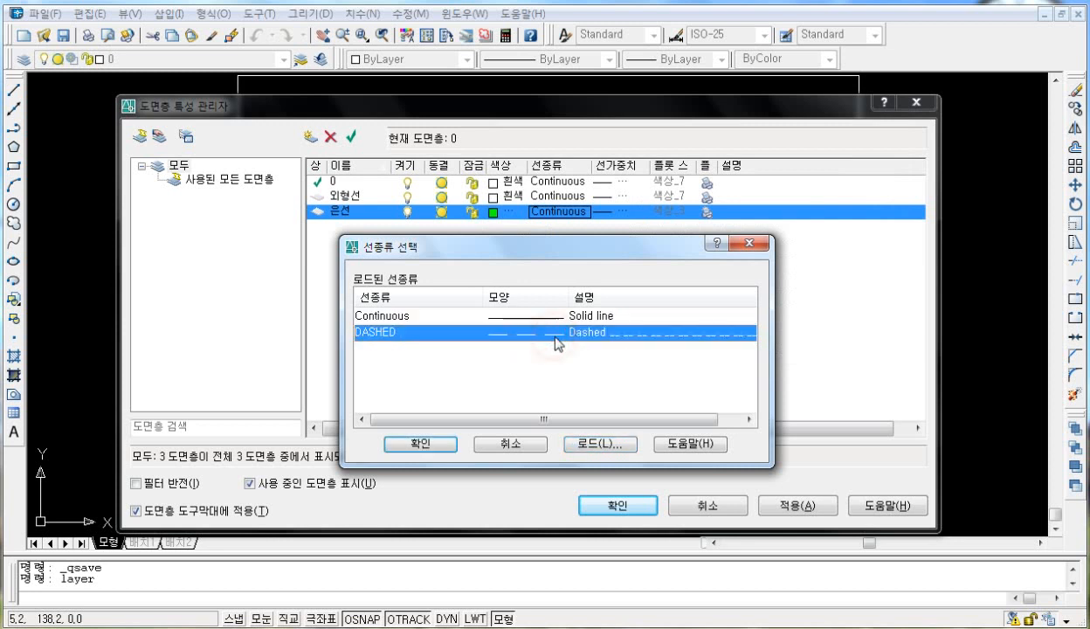
click(426, 442)
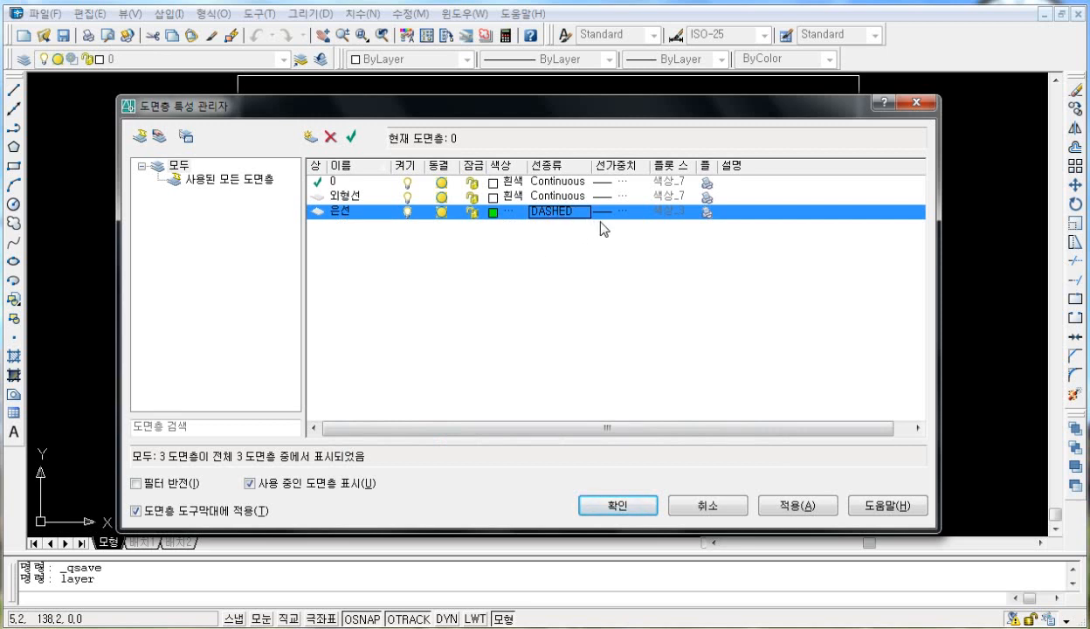
Create a new layer named 치수선 and choose red as its color.
click(306, 137)
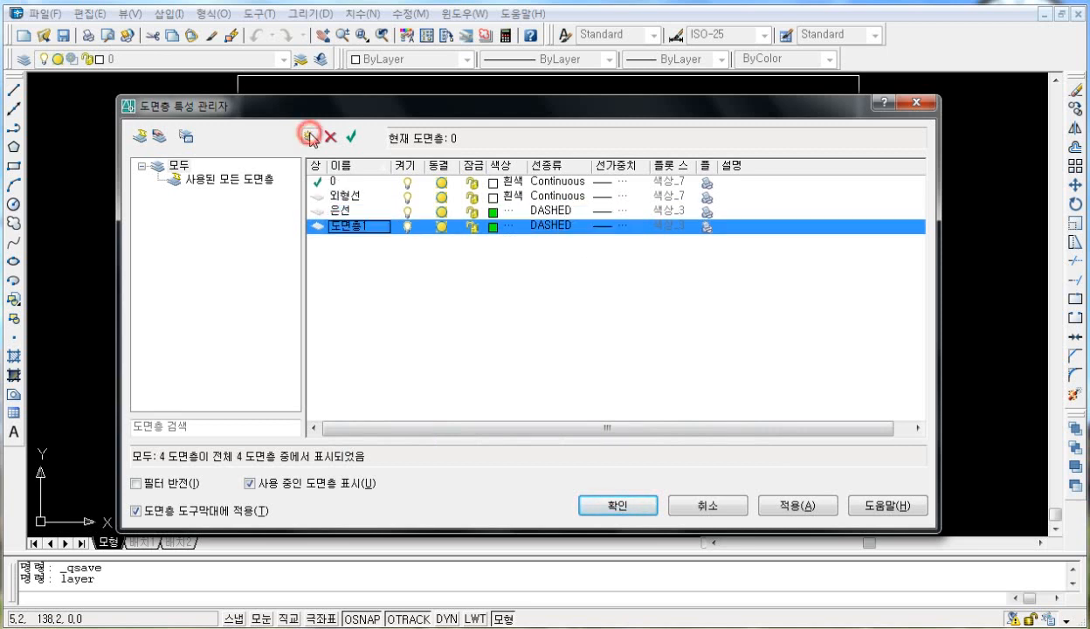
click(381, 231)
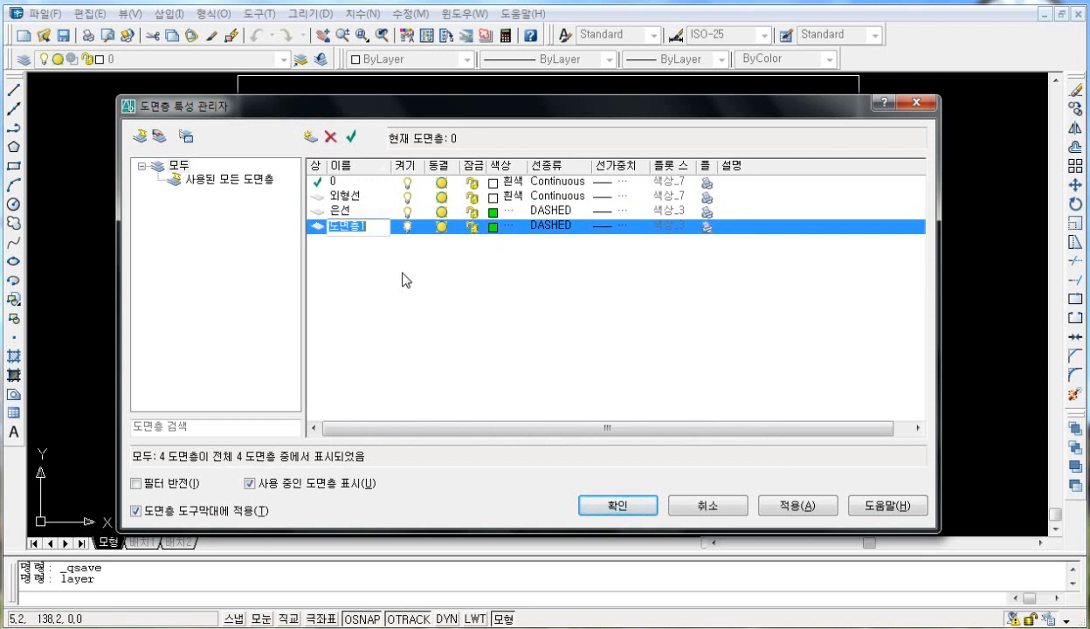
text(치수선)
key(Return)
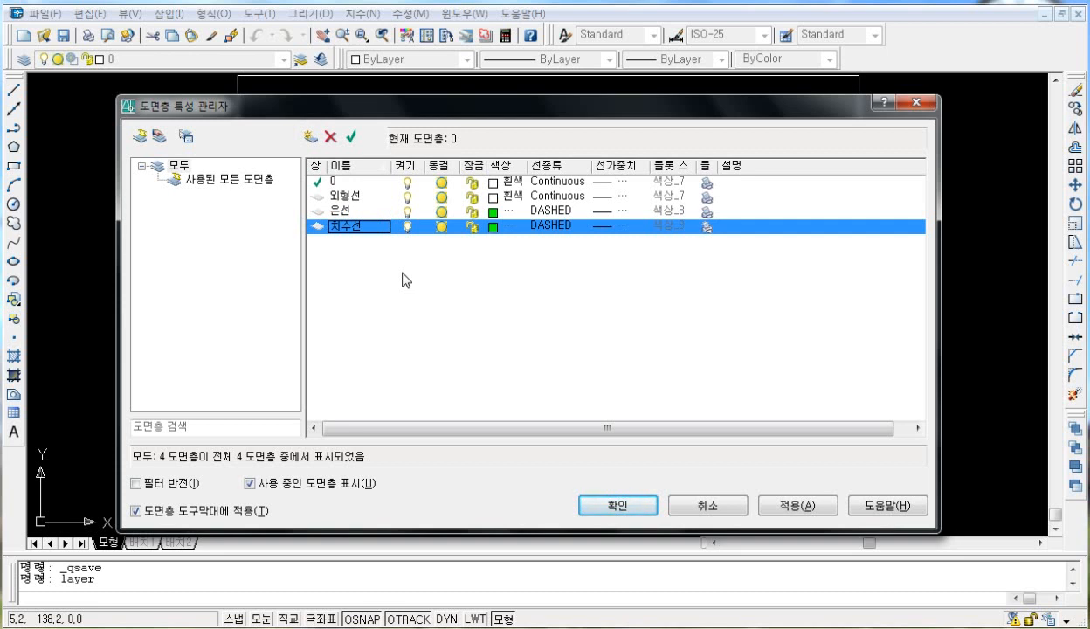
click(494, 227)
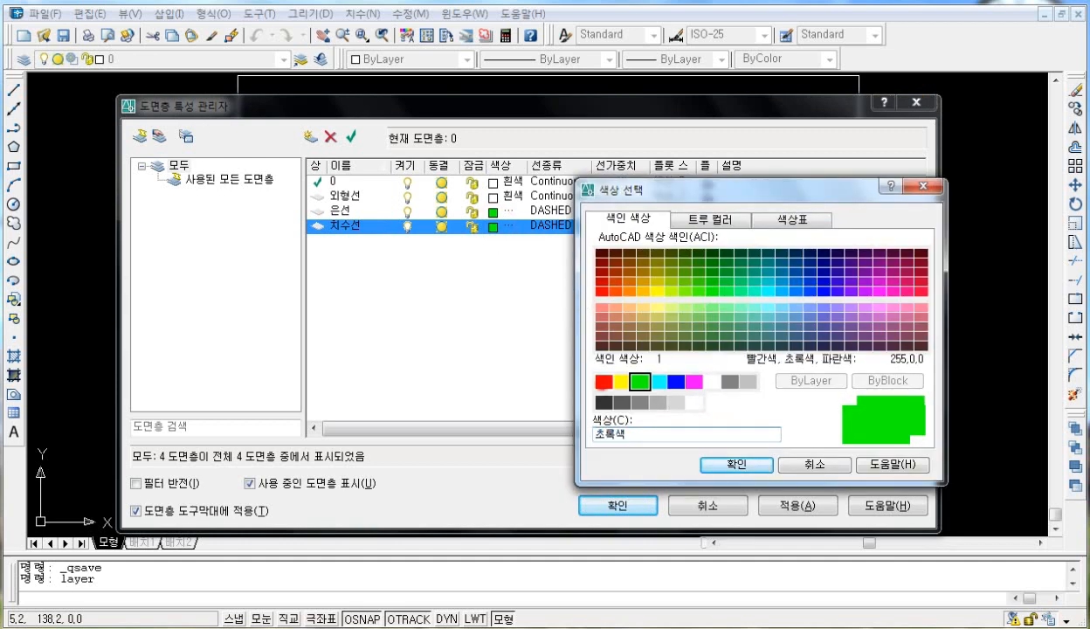
click(604, 381)
click(725, 463)
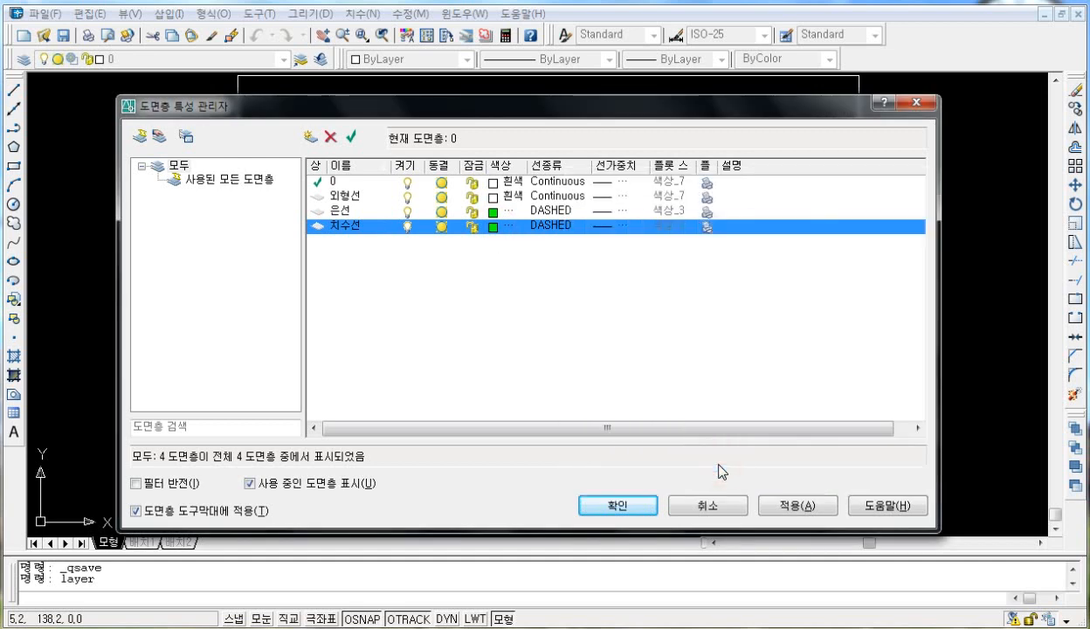
Set the linetype of the 치수선 layer to Continuous.
click(559, 226)
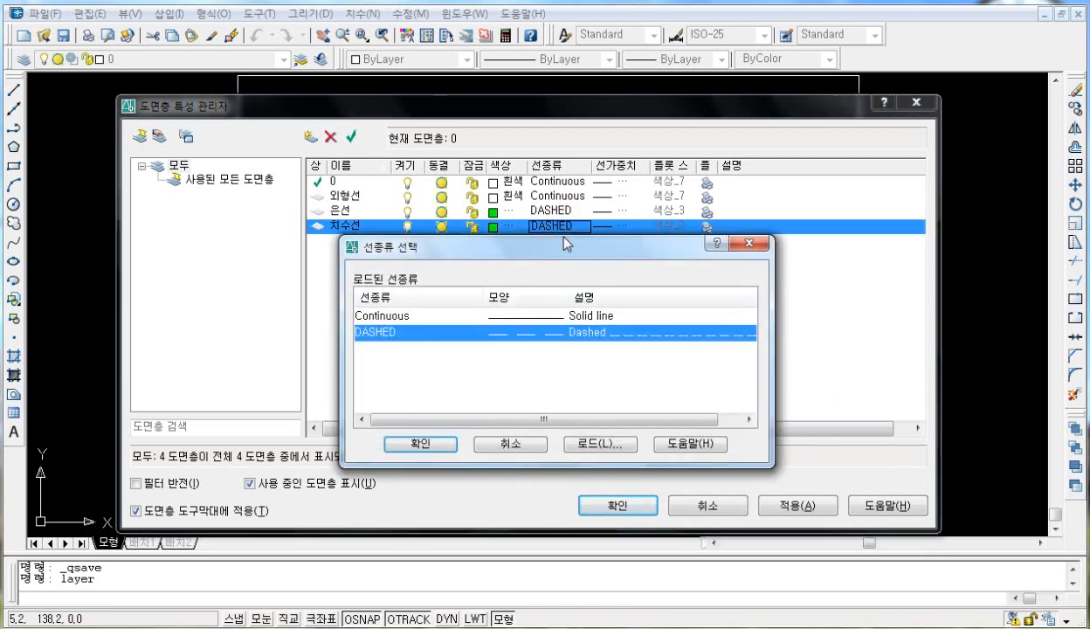
click(542, 315)
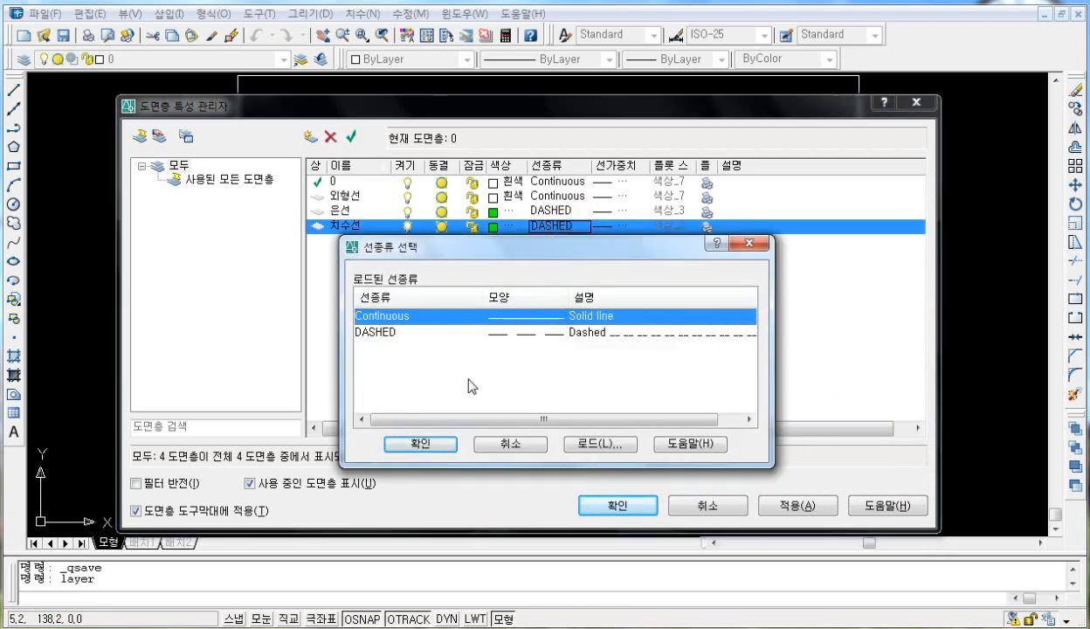
click(427, 441)
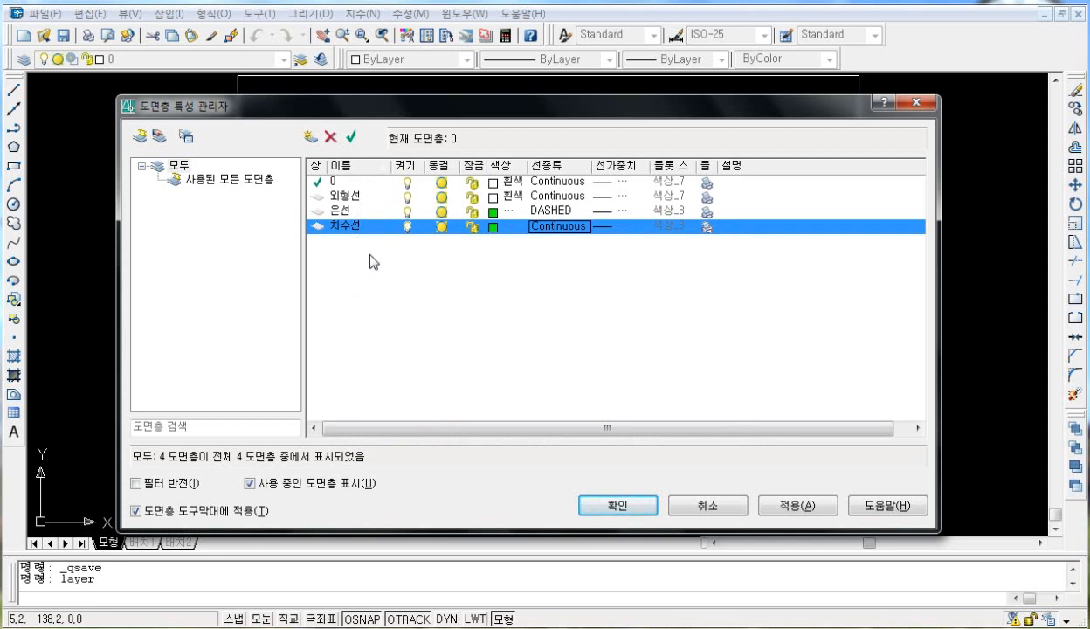
Make 외형선 the current layer and switch the current layer to 은선.
double_click(344, 200)
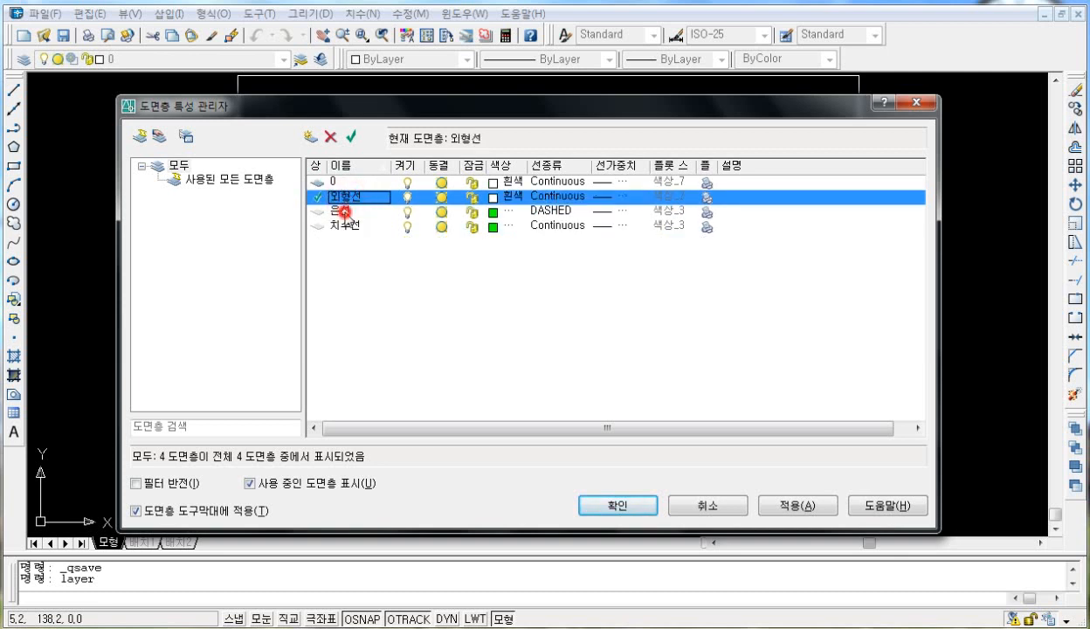
click(346, 212)
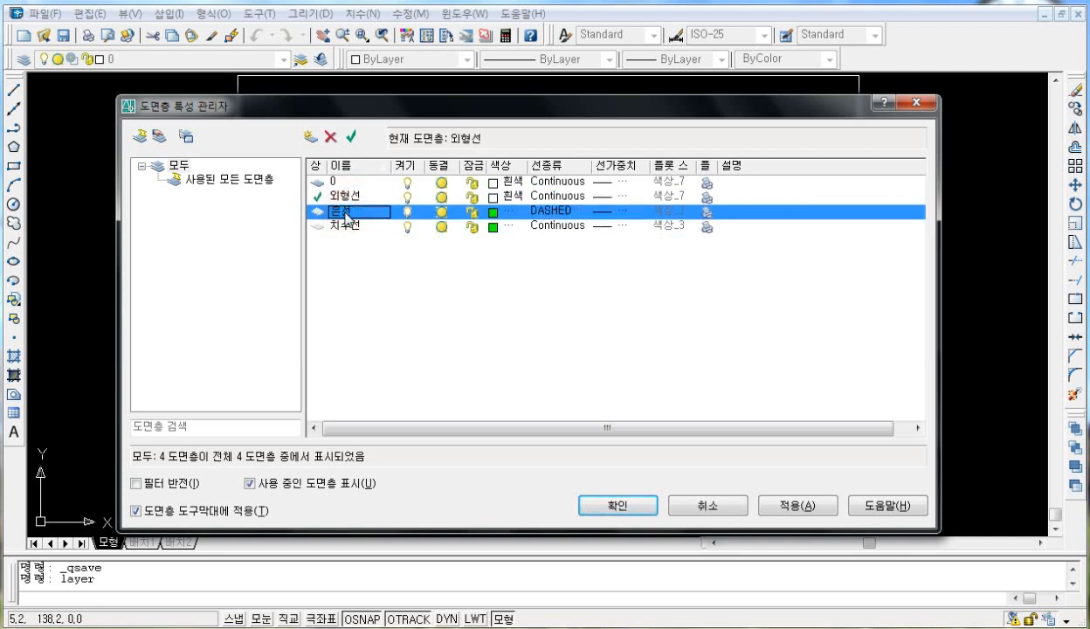
click(351, 137)
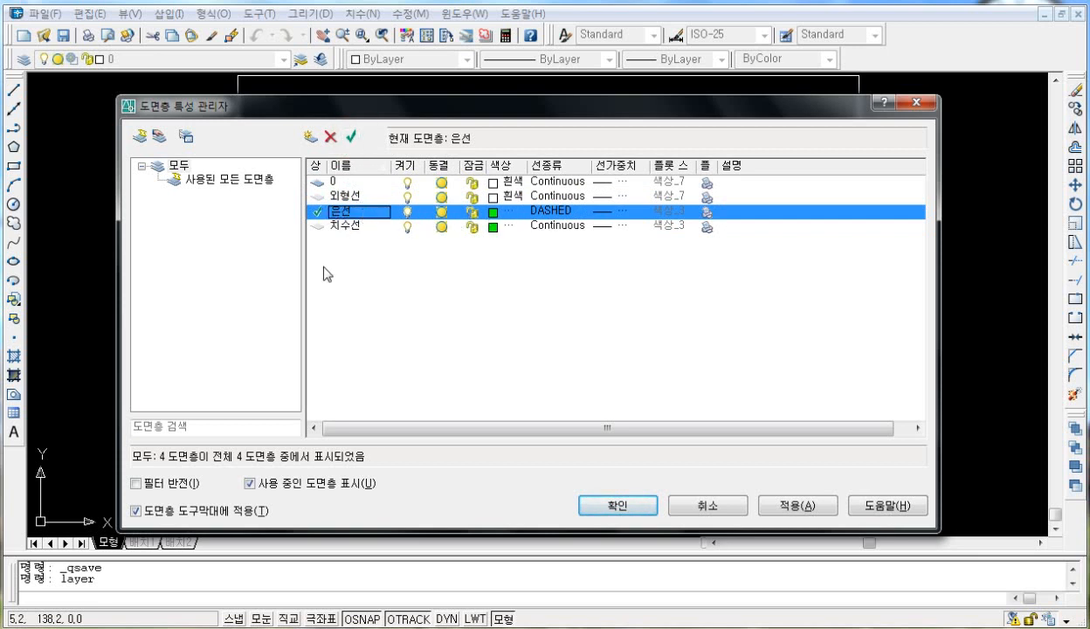
Make 외형선 the current layer and accept the layer settings.
click(353, 199)
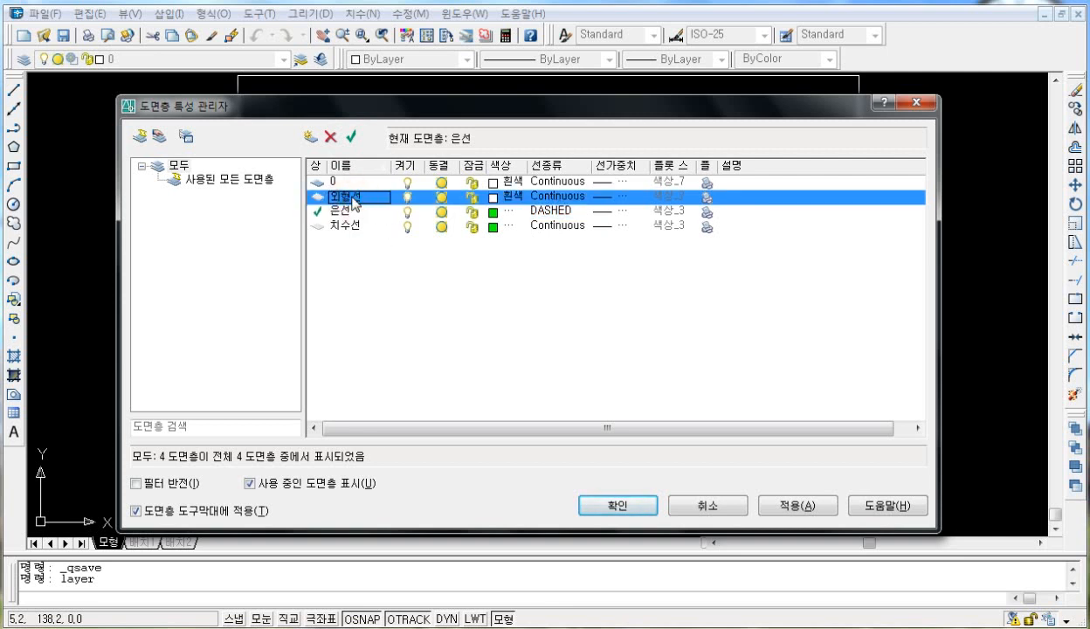
click(351, 136)
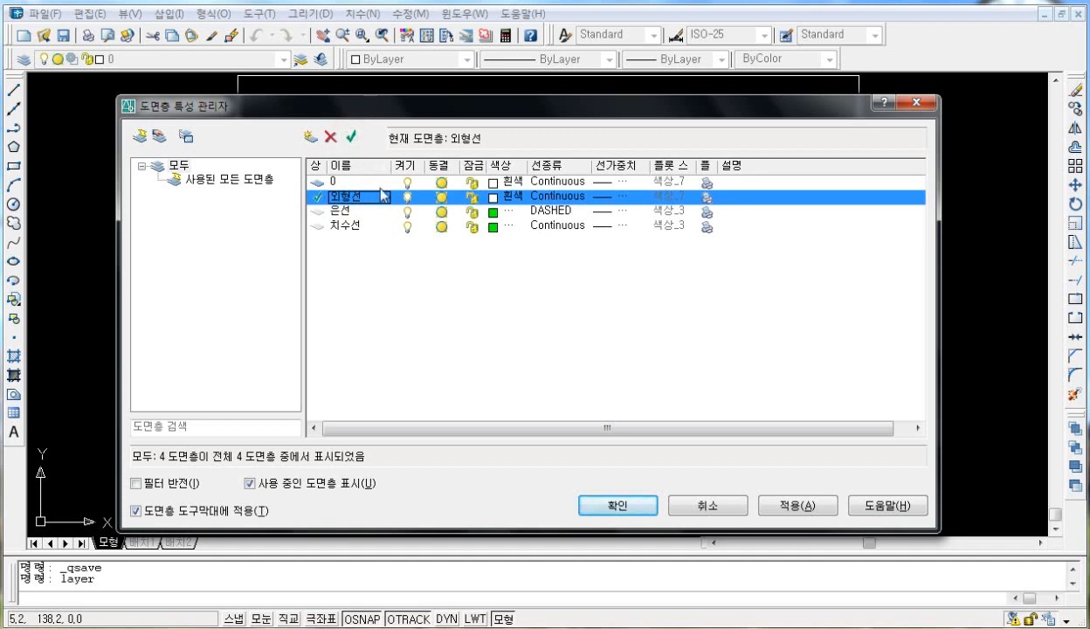
click(585, 503)
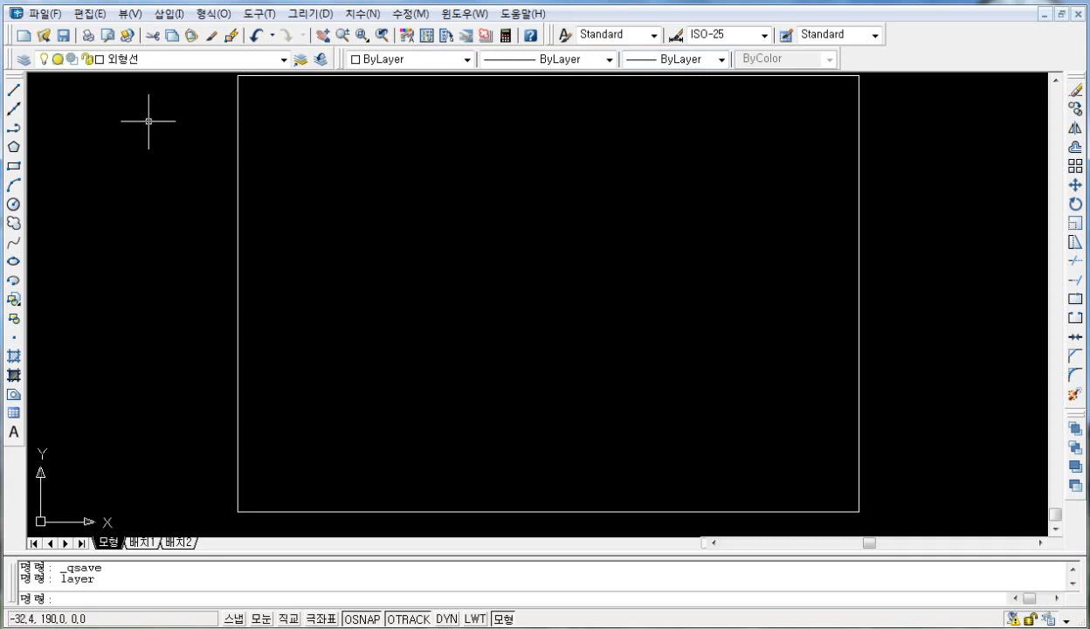
Draw a rectangle about 84 units wide near the middle of the drawing frame on the 외형선 layer.
click(12, 166)
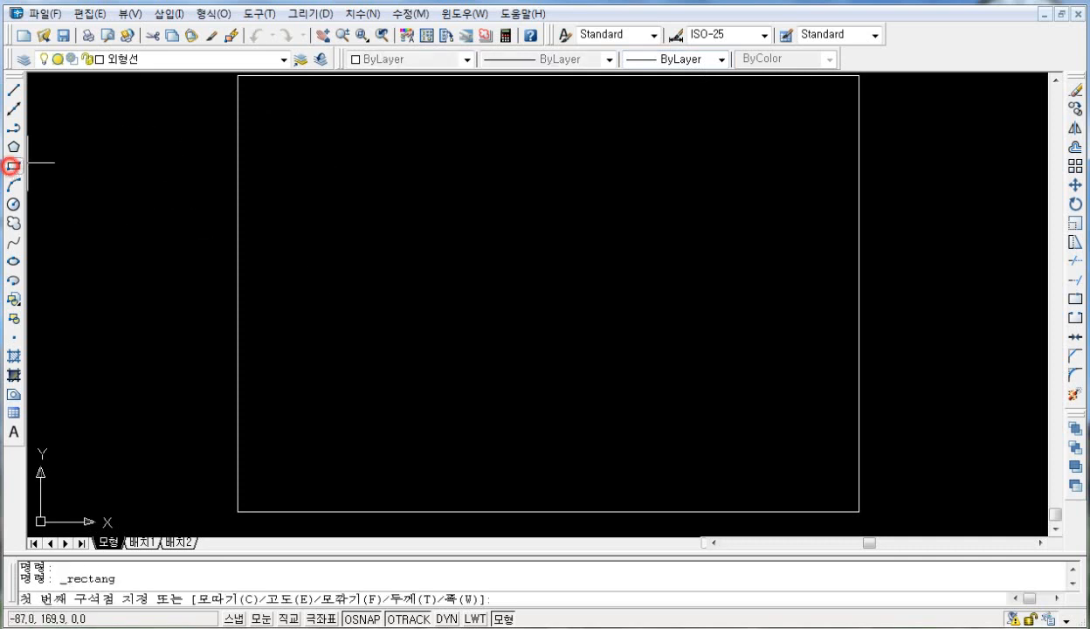
click(453, 212)
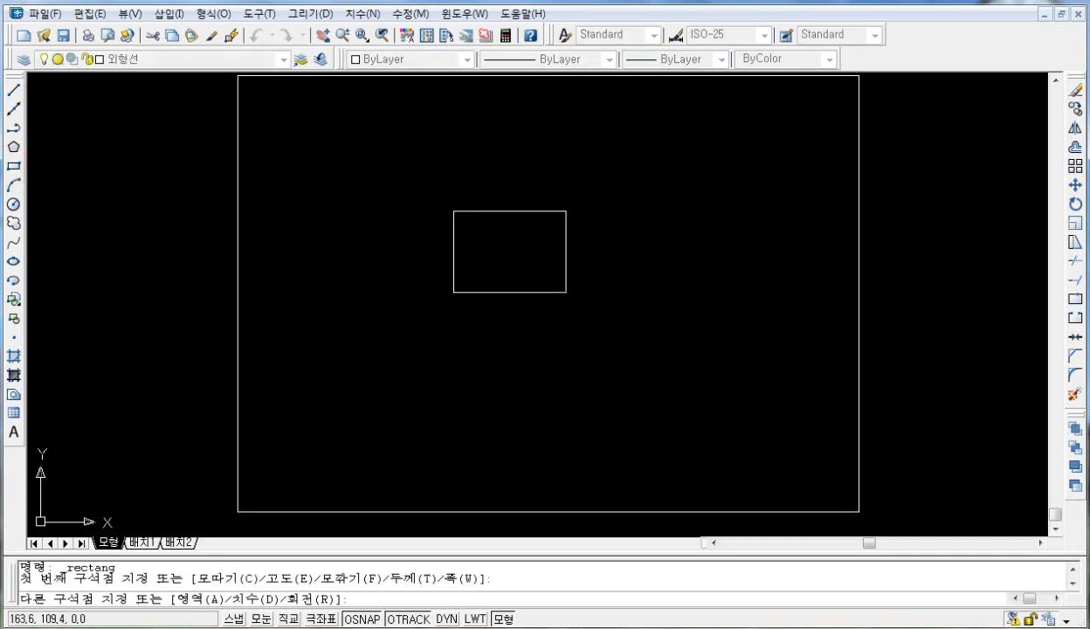
click(636, 334)
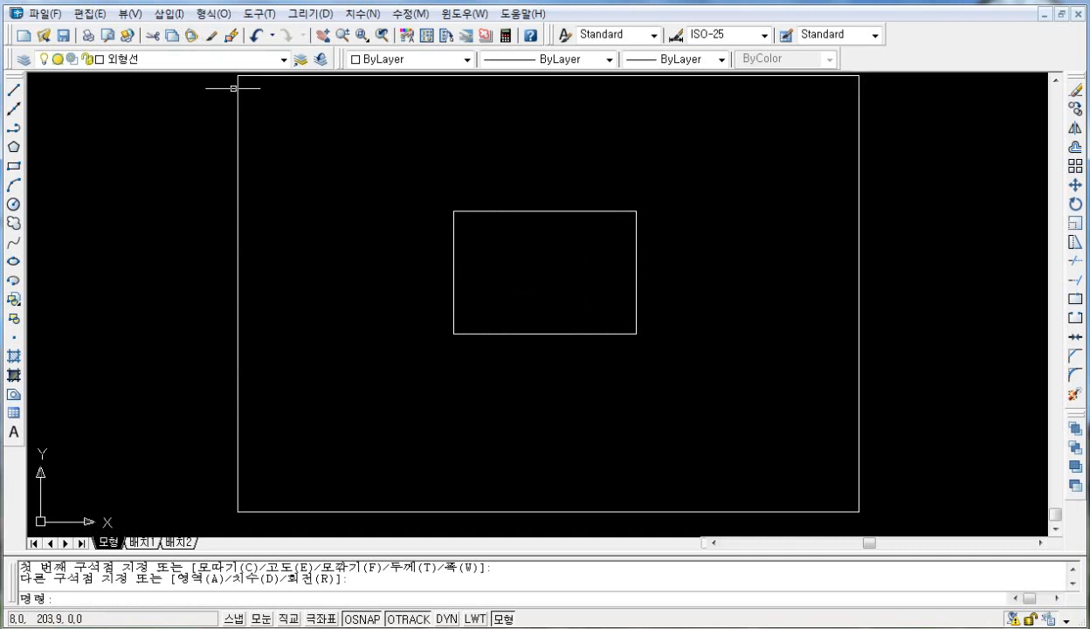
Make 은선 the current layer and draw a vertical line from the midpoint of the inner rectangle's top edge to its bottom edge.
click(283, 61)
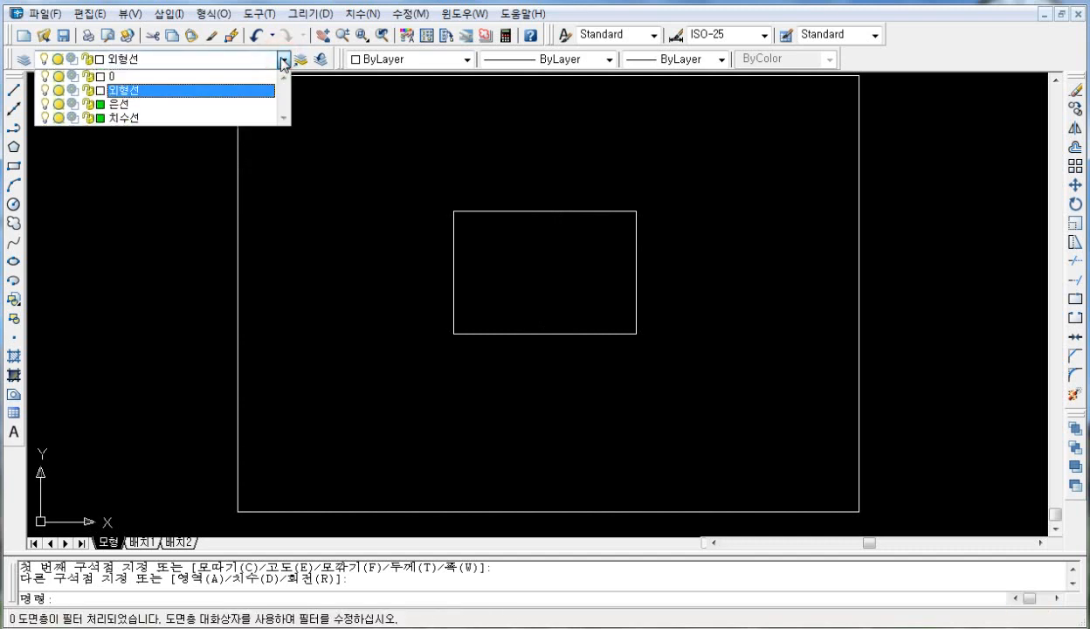
click(155, 108)
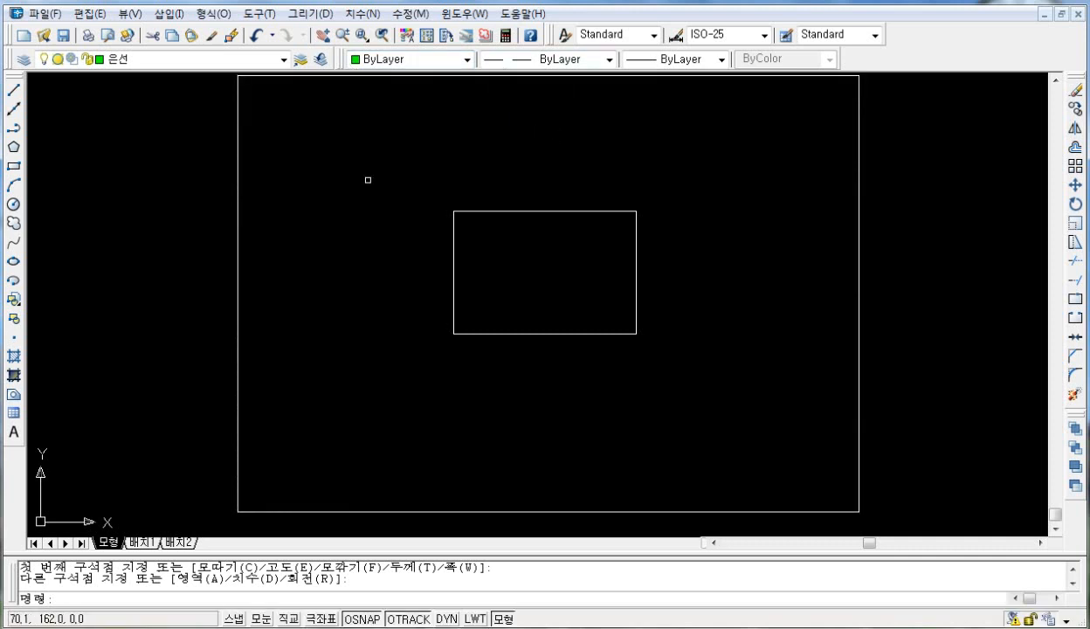
click(14, 89)
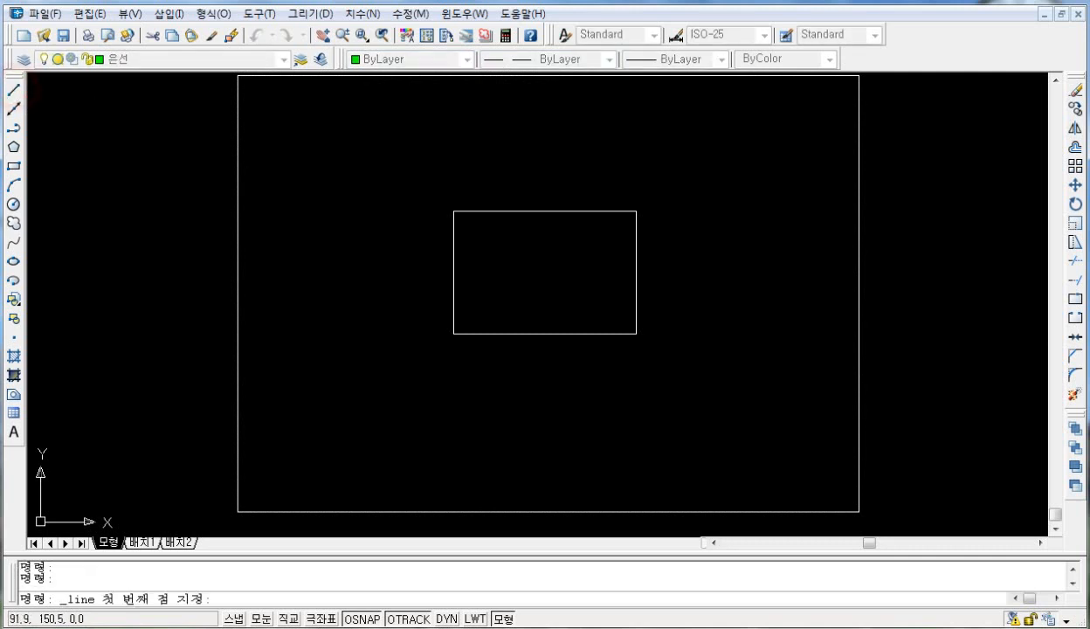
click(545, 211)
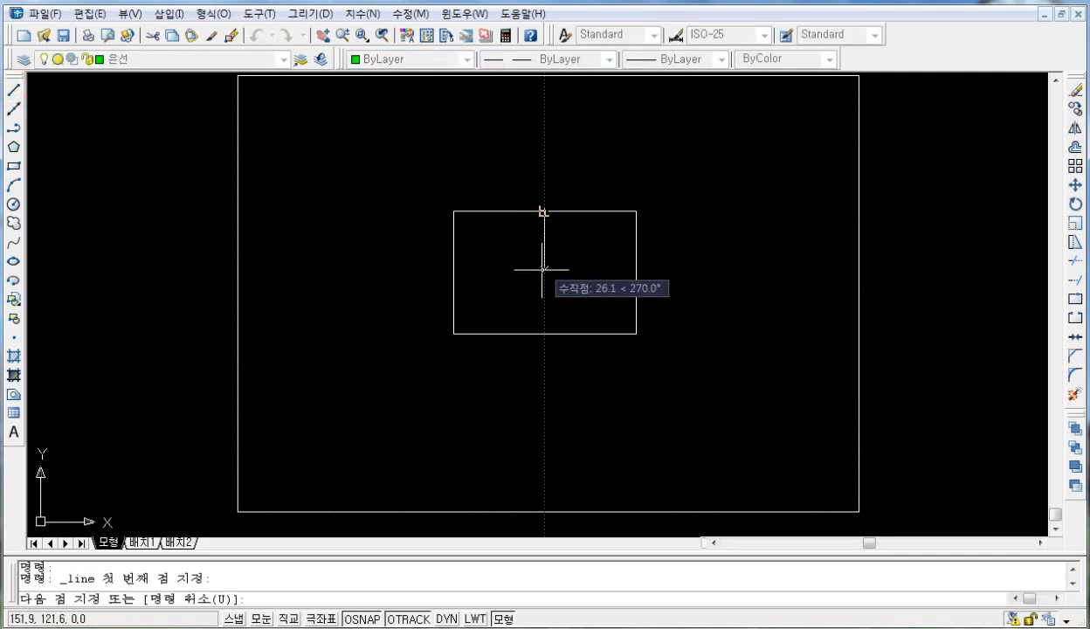
click(545, 333)
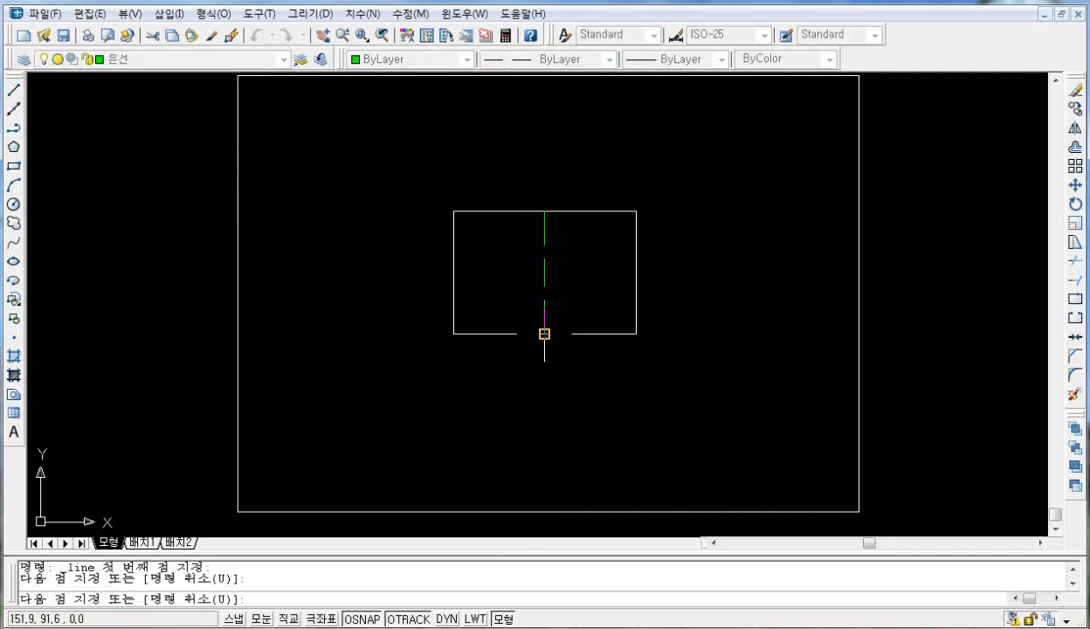
key(Return)
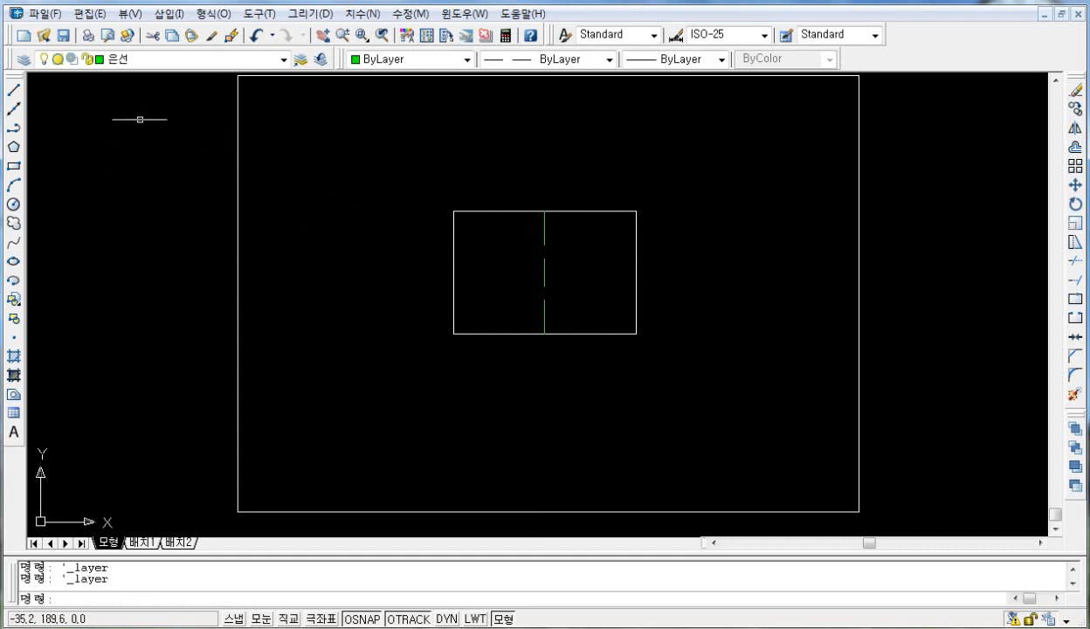
click(285, 76)
click(285, 61)
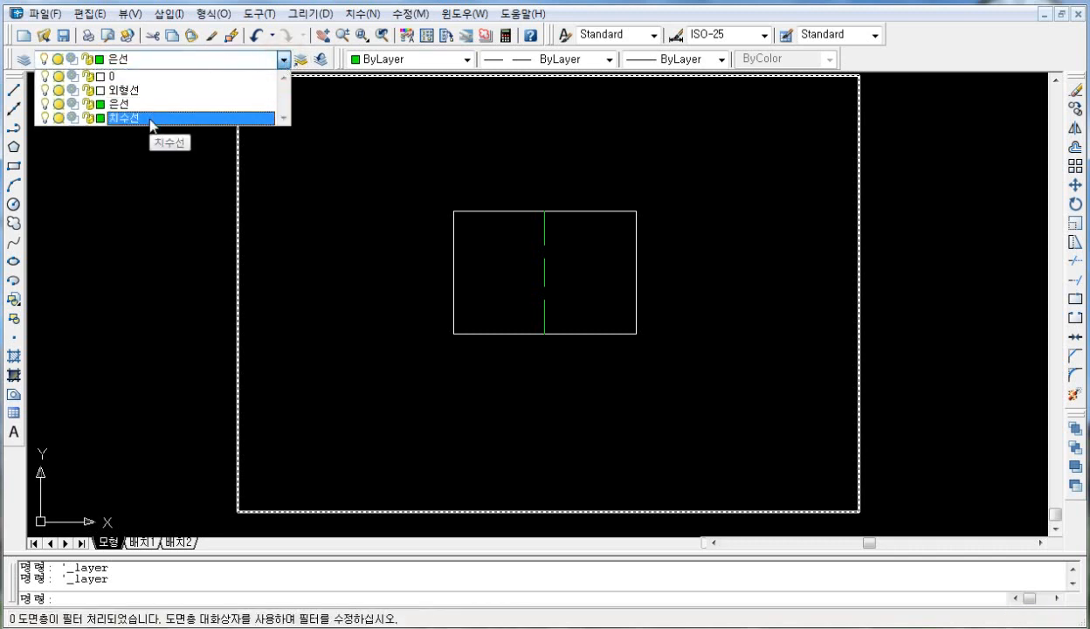
click(122, 159)
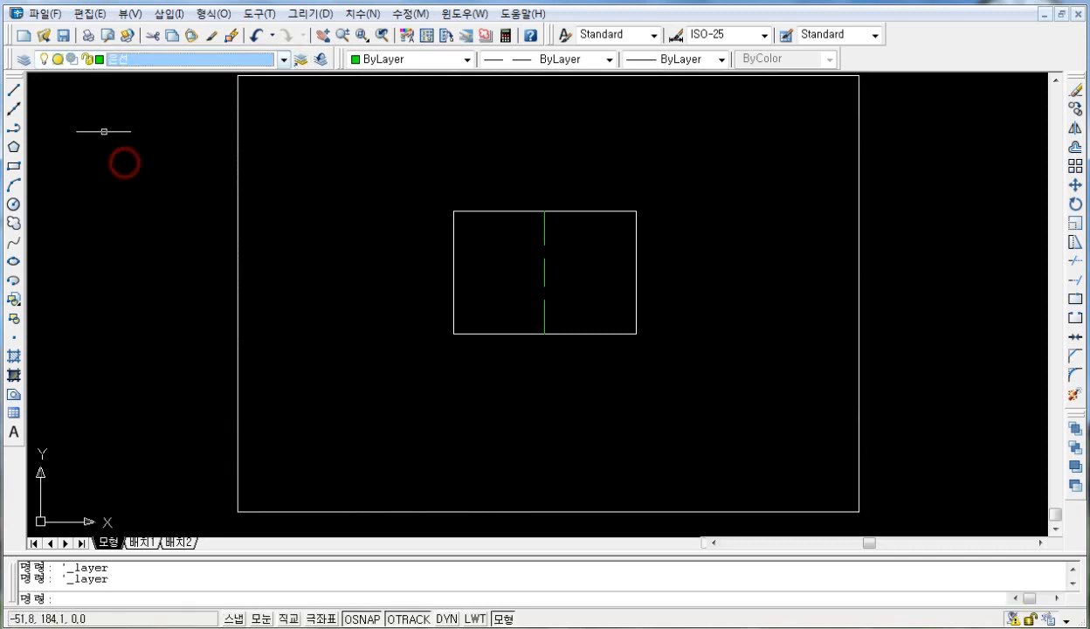
Change the color of the 치수선 layer to red (빨간색) and accept the layer settings.
click(19, 59)
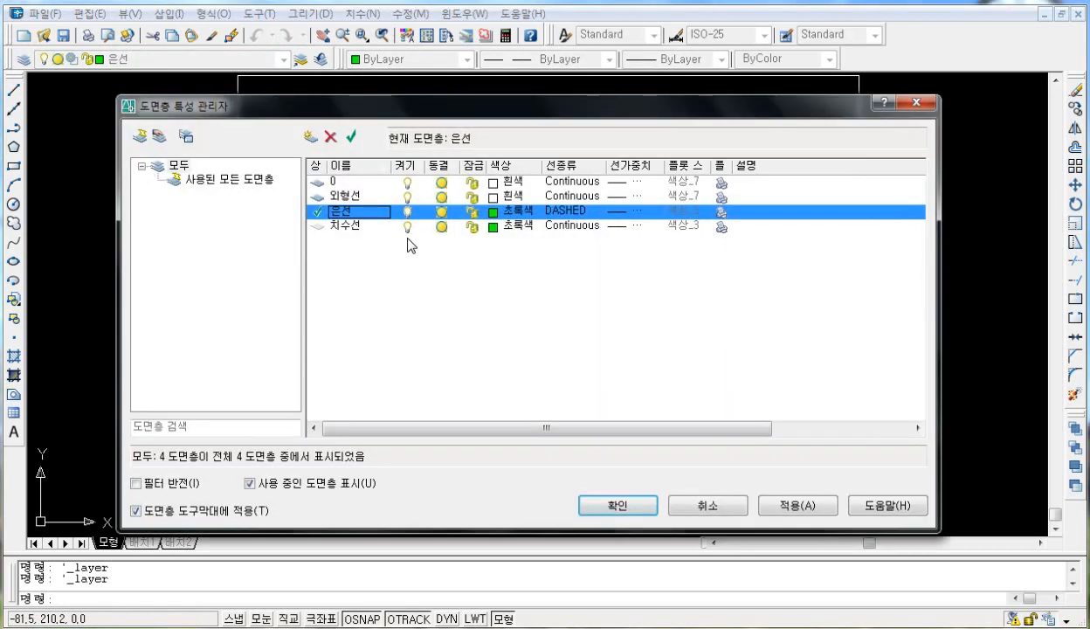
click(502, 226)
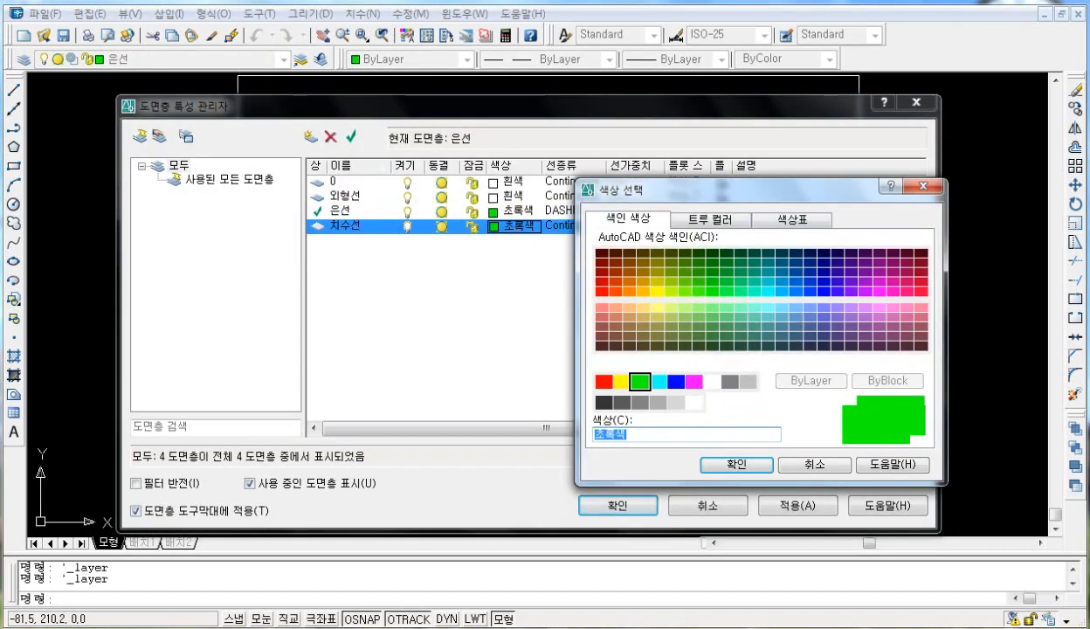
click(603, 381)
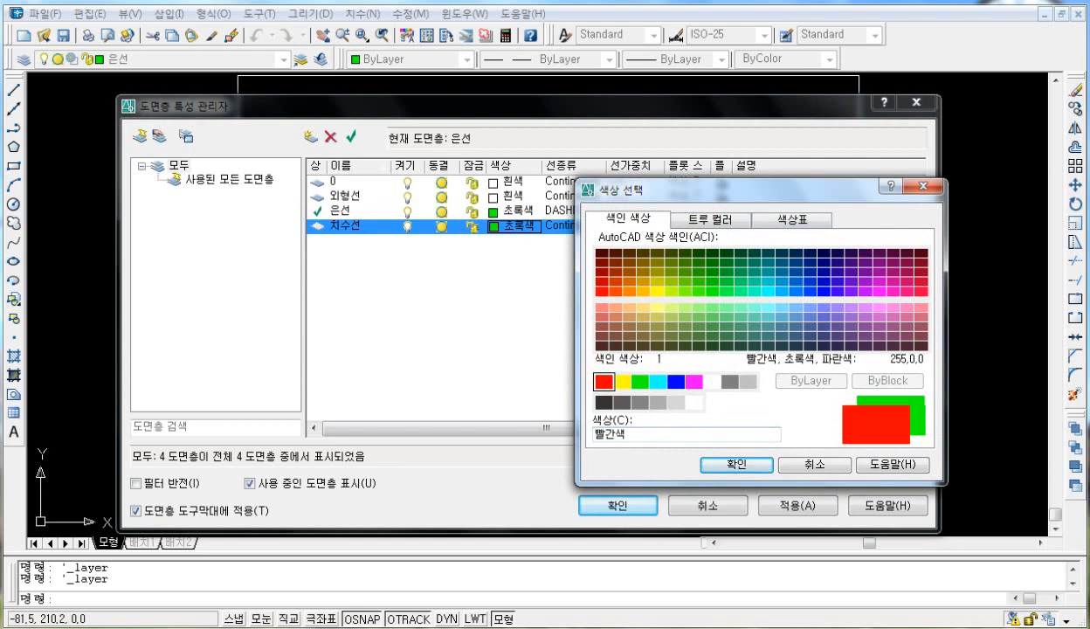
click(733, 465)
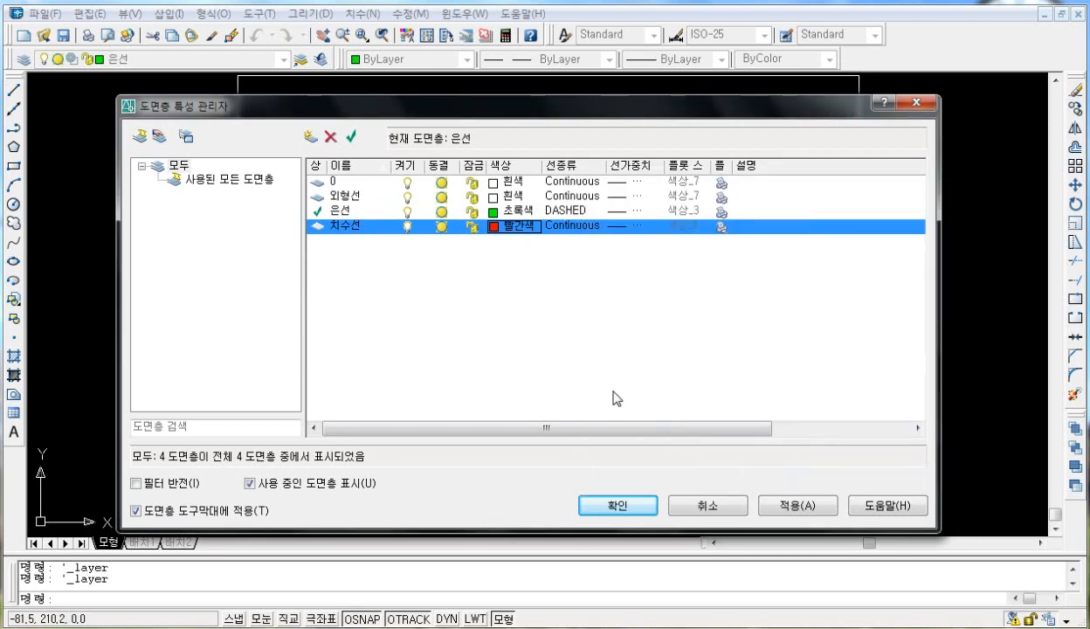
click(644, 505)
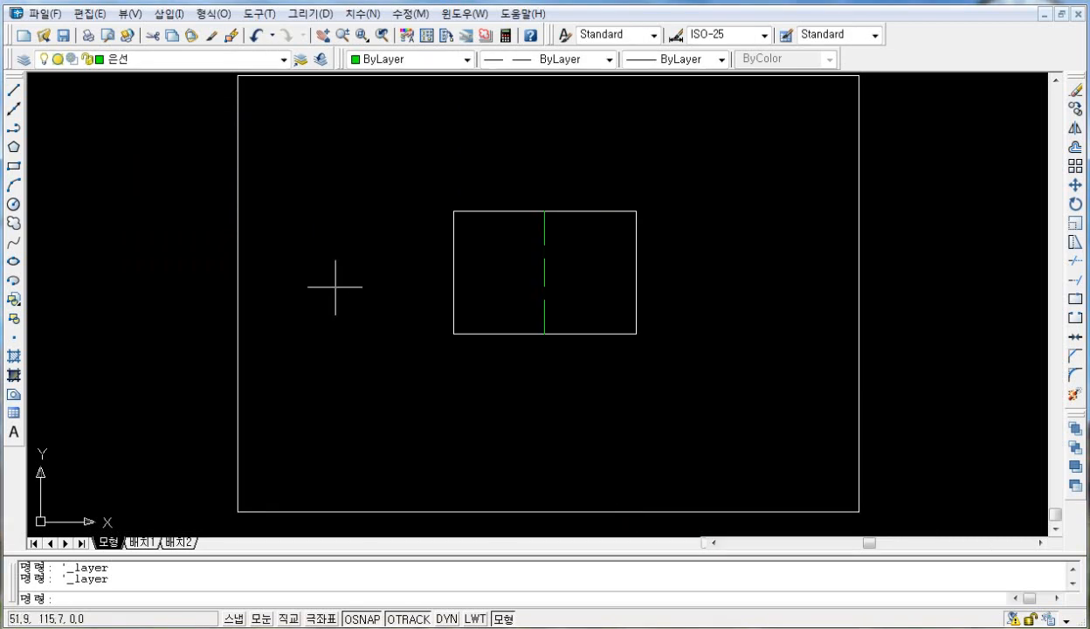
Make 치수선 the current layer and add a linear dimension above the inner rectangle's top edge, spanning its full width.
click(284, 60)
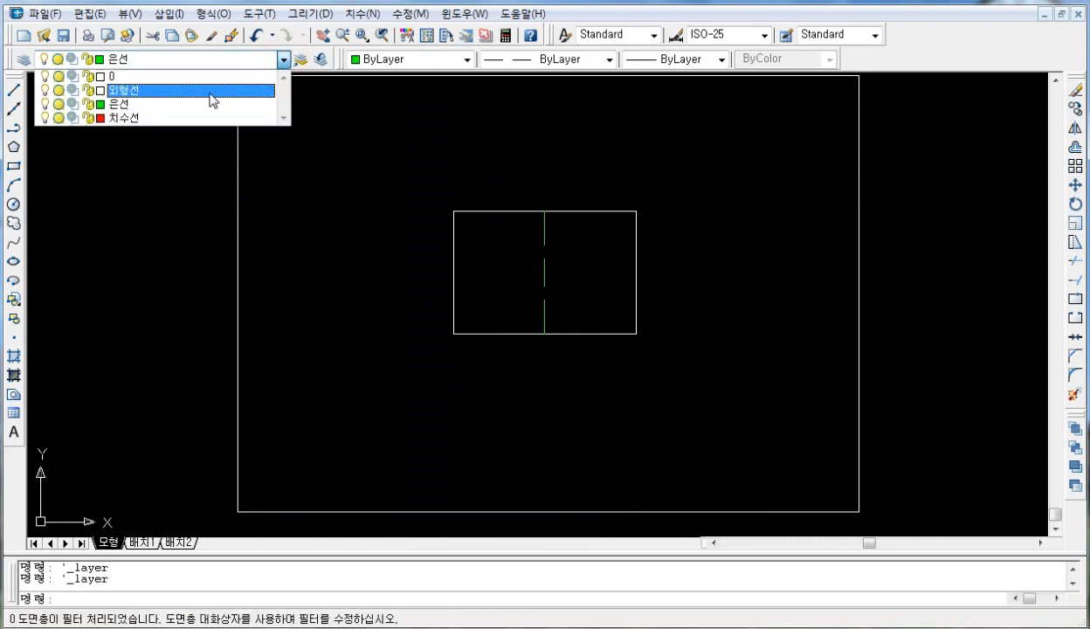
click(196, 119)
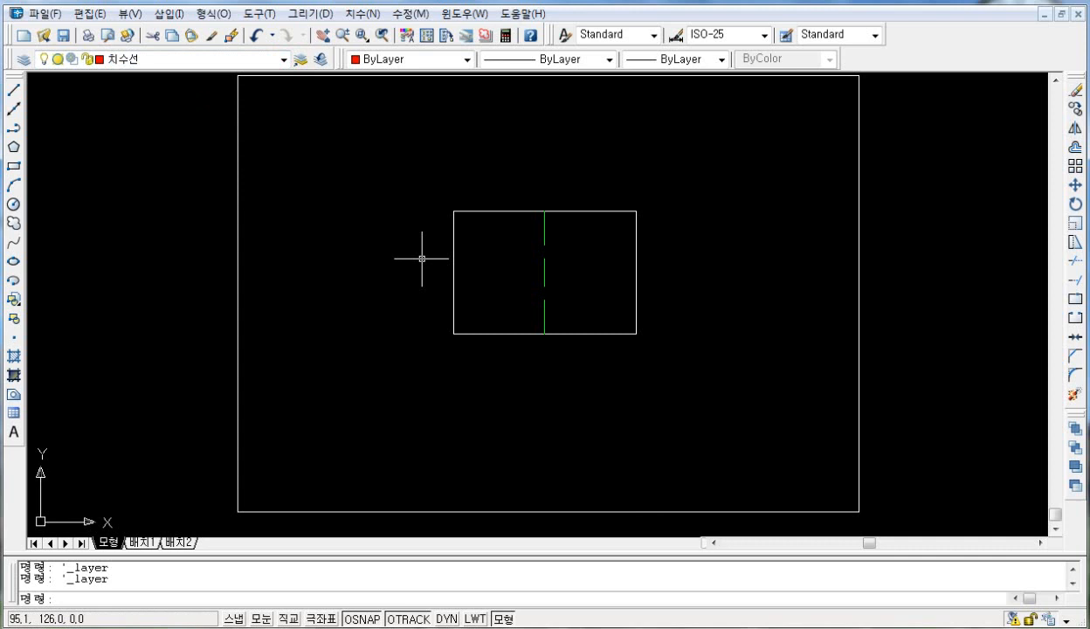
click(373, 77)
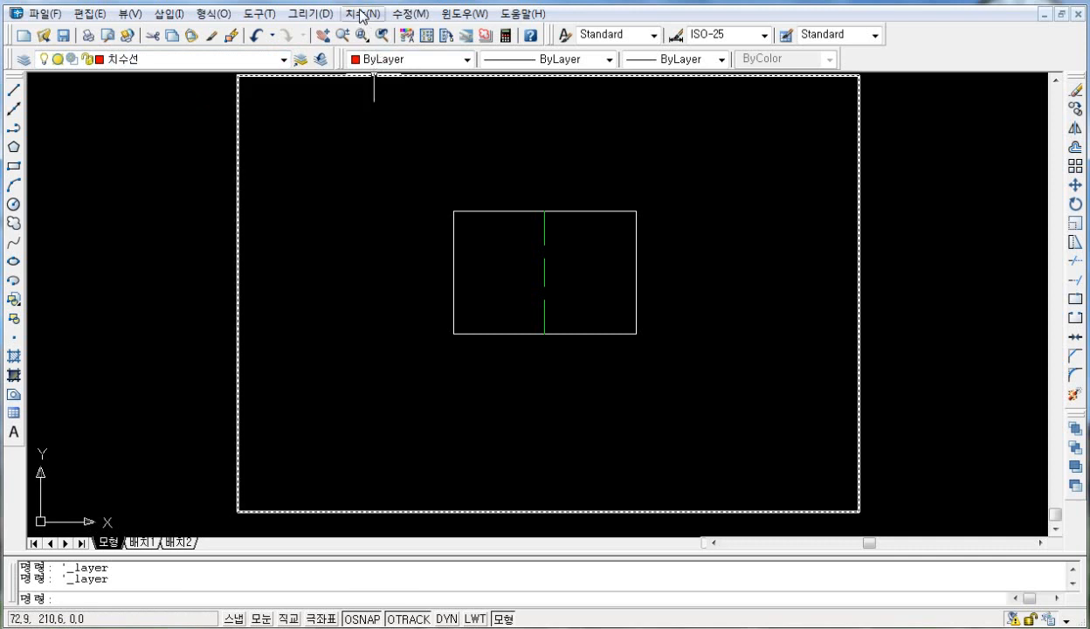
click(358, 14)
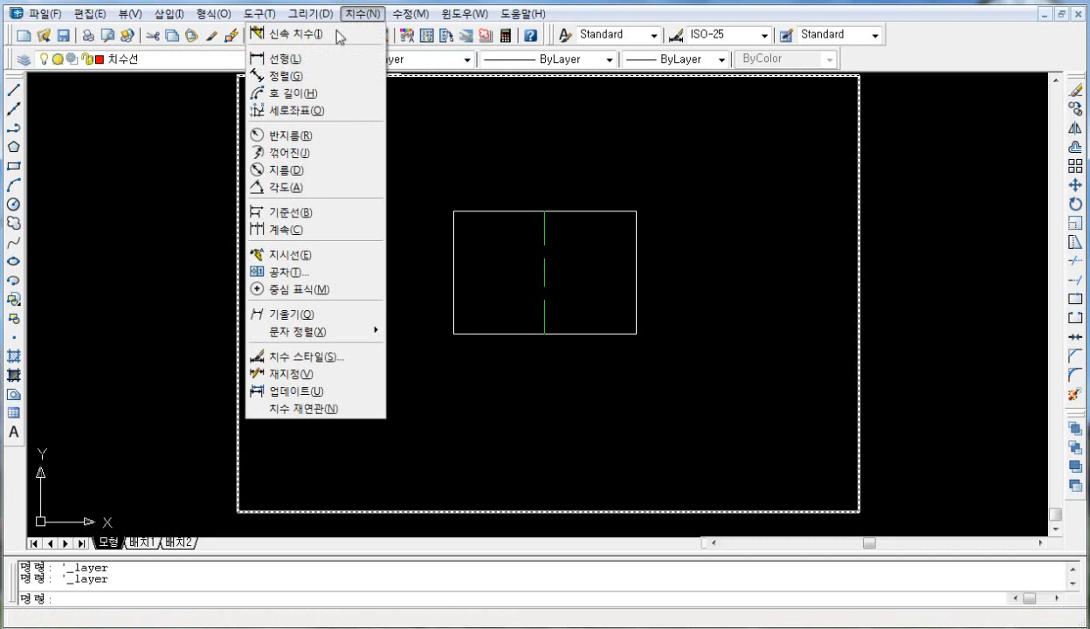
click(295, 64)
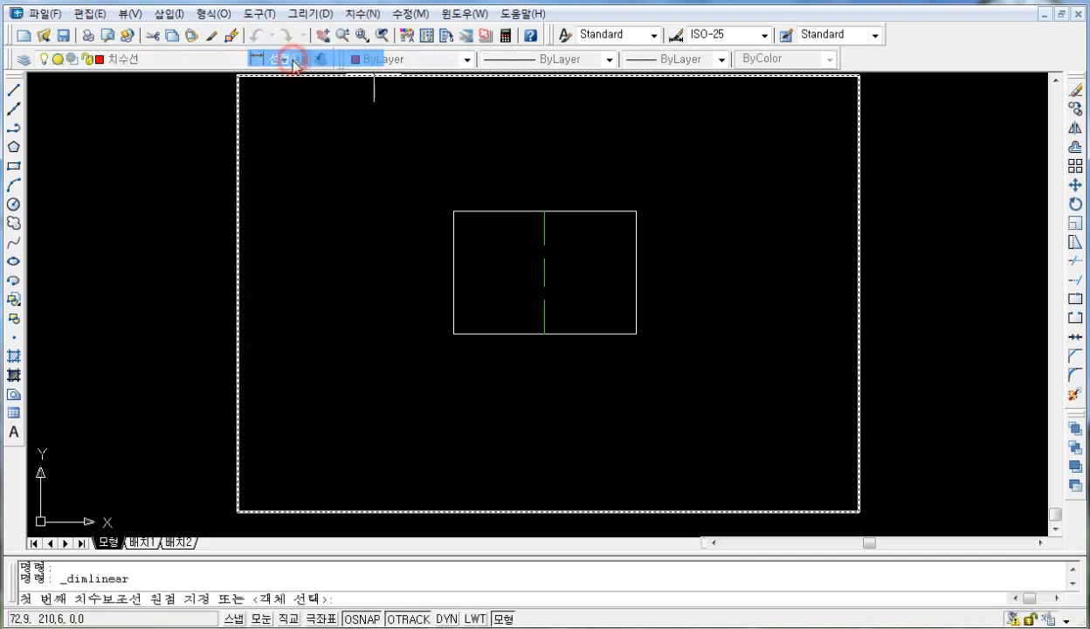
click(454, 211)
click(636, 211)
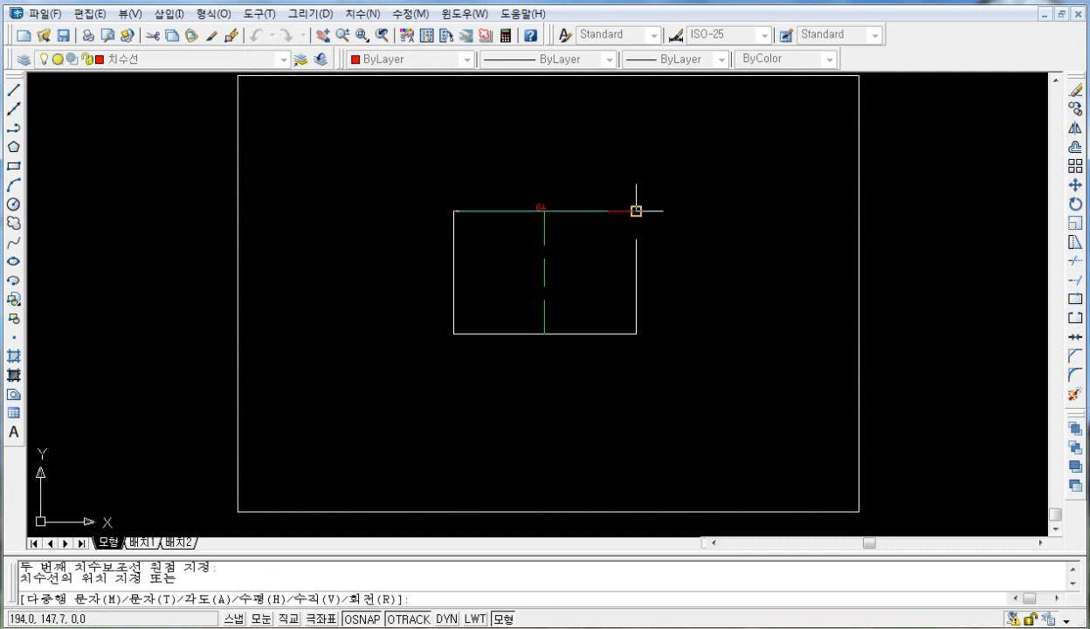
click(541, 181)
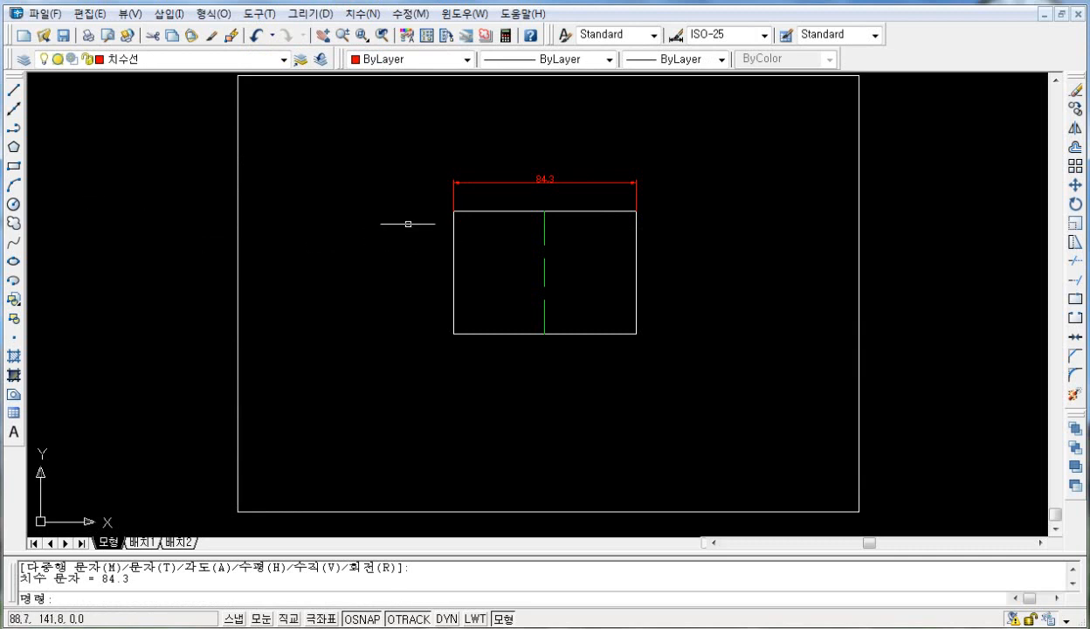
Add a vertical linear dimension outside the inner rectangle's left edge, spanning its full height.
click(361, 13)
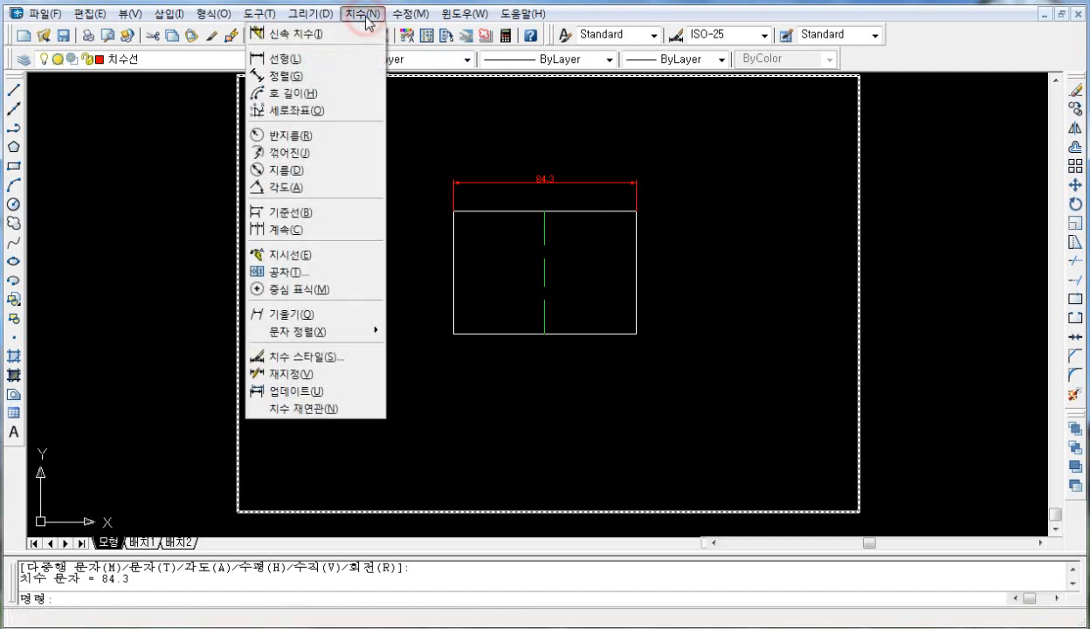
click(349, 59)
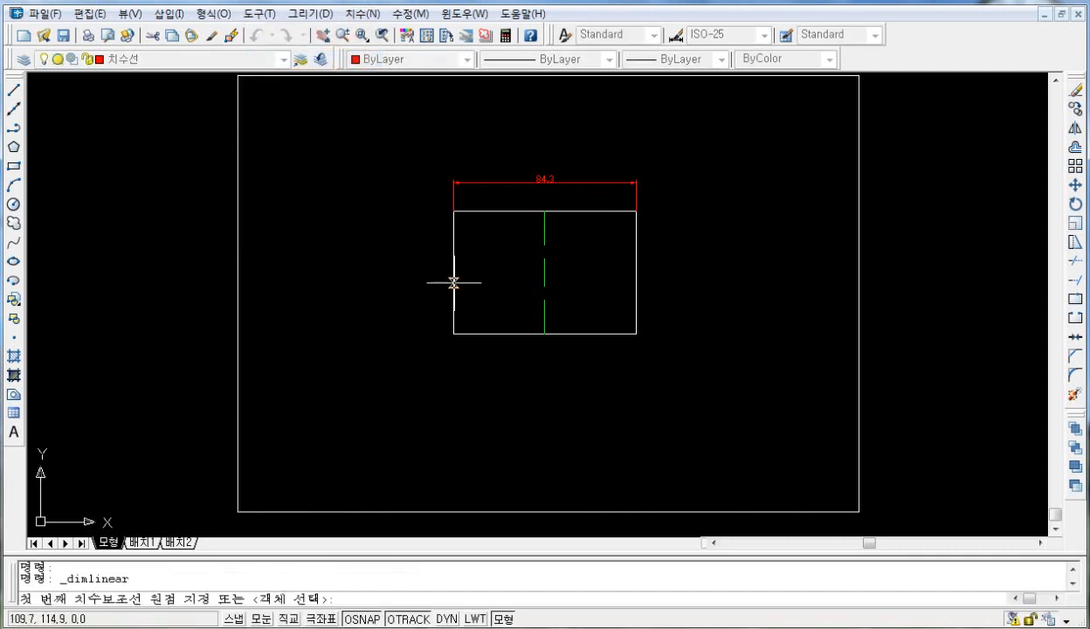
click(454, 211)
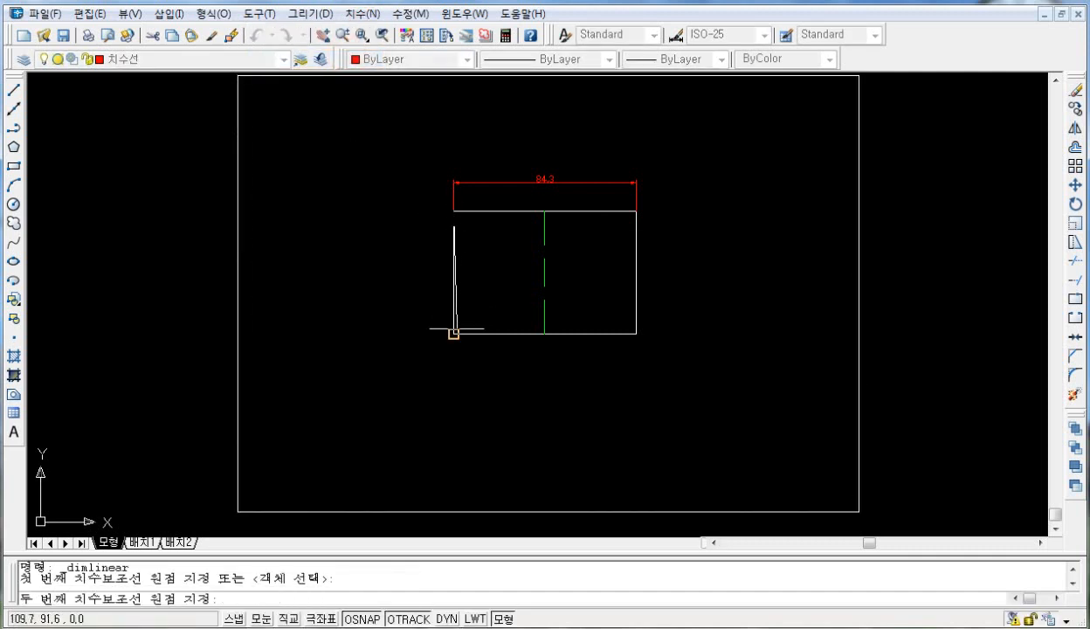
click(454, 333)
click(410, 273)
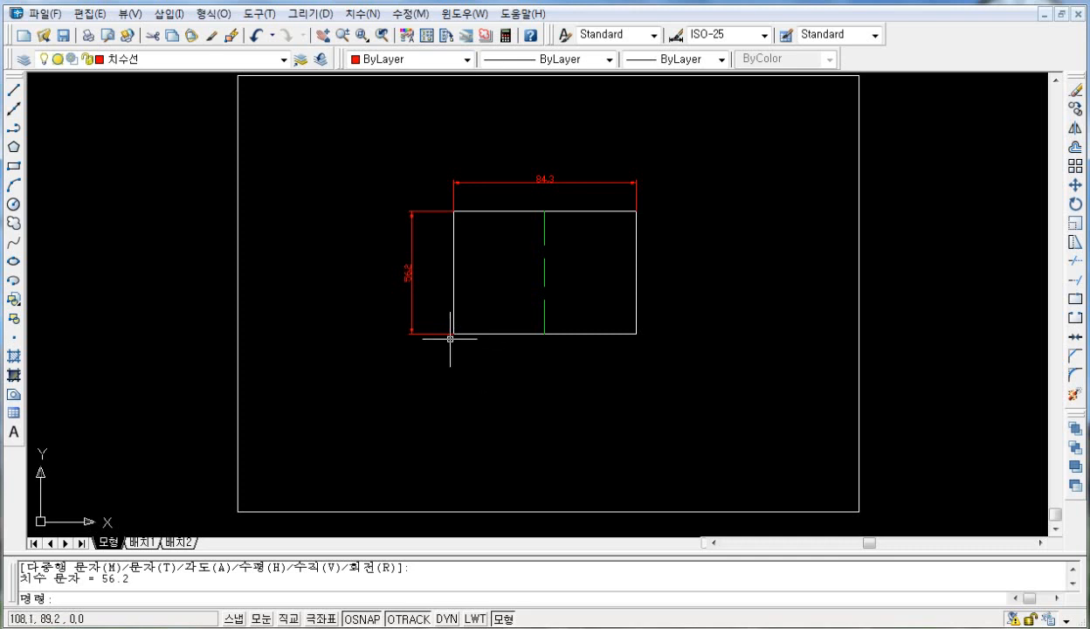
click(584, 335)
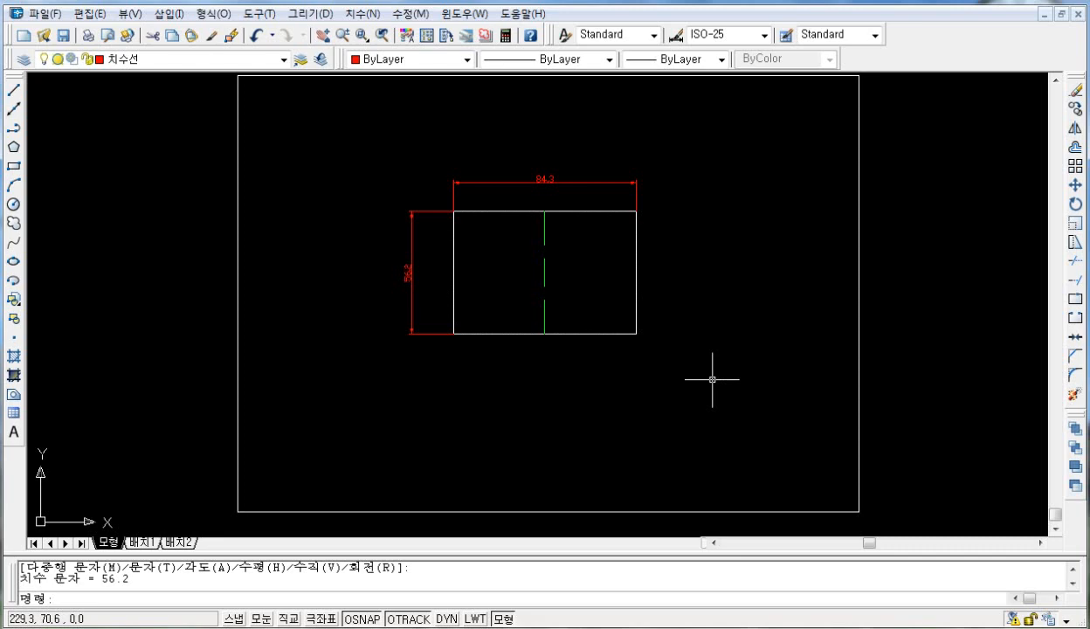
Open the plot settings for the drawing, choose the Haansoft PDF plotter and set the paper size to A4.
key(ctrl+p)
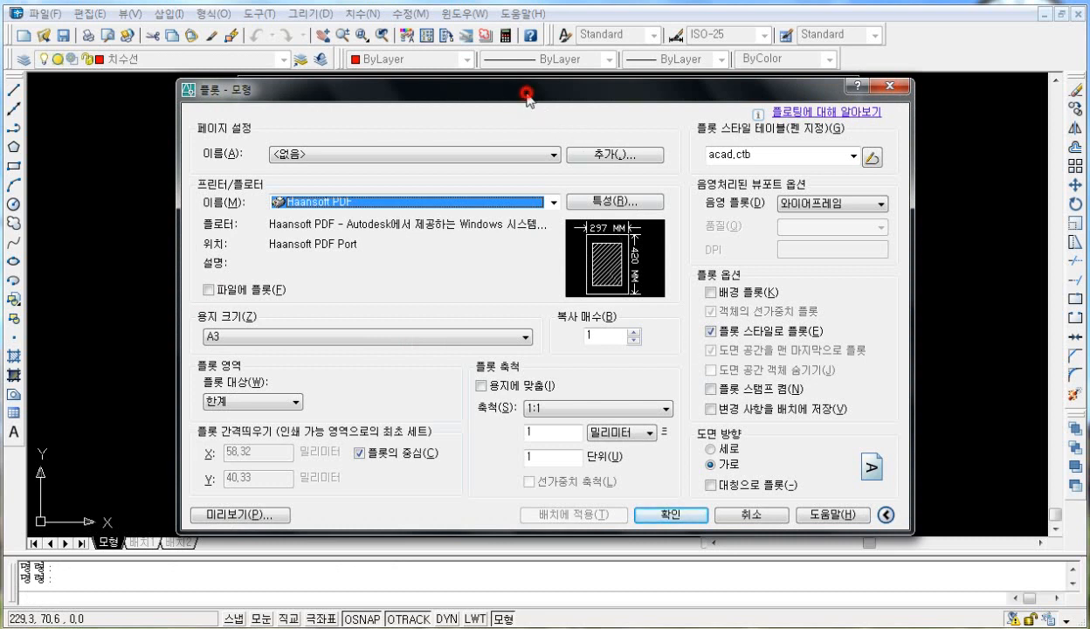
drag(528, 96, 510, 99)
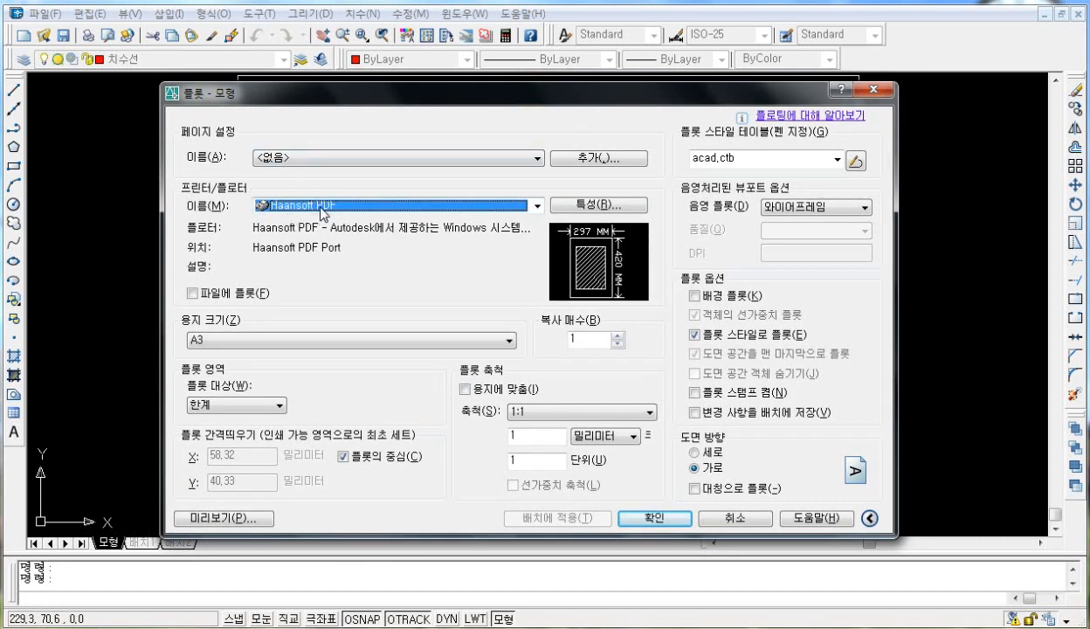
click(313, 206)
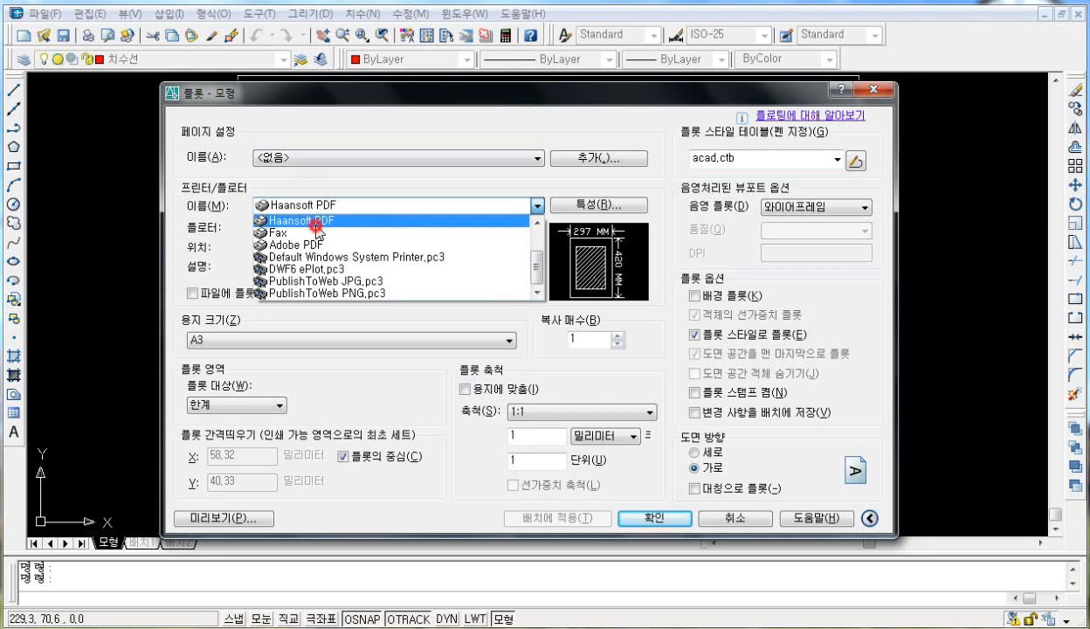
click(317, 224)
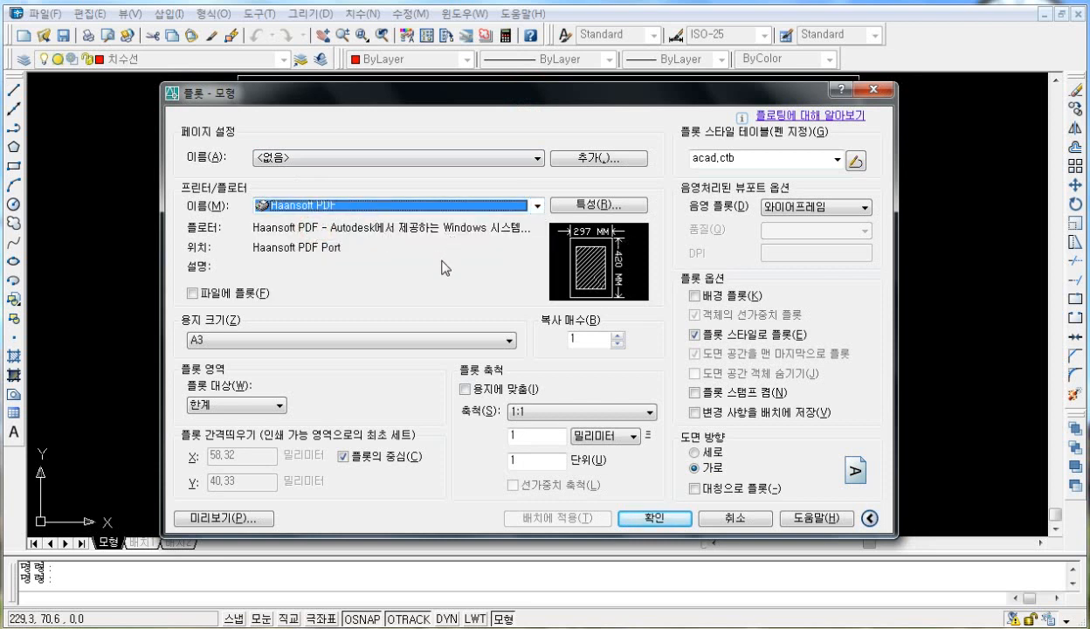
click(390, 338)
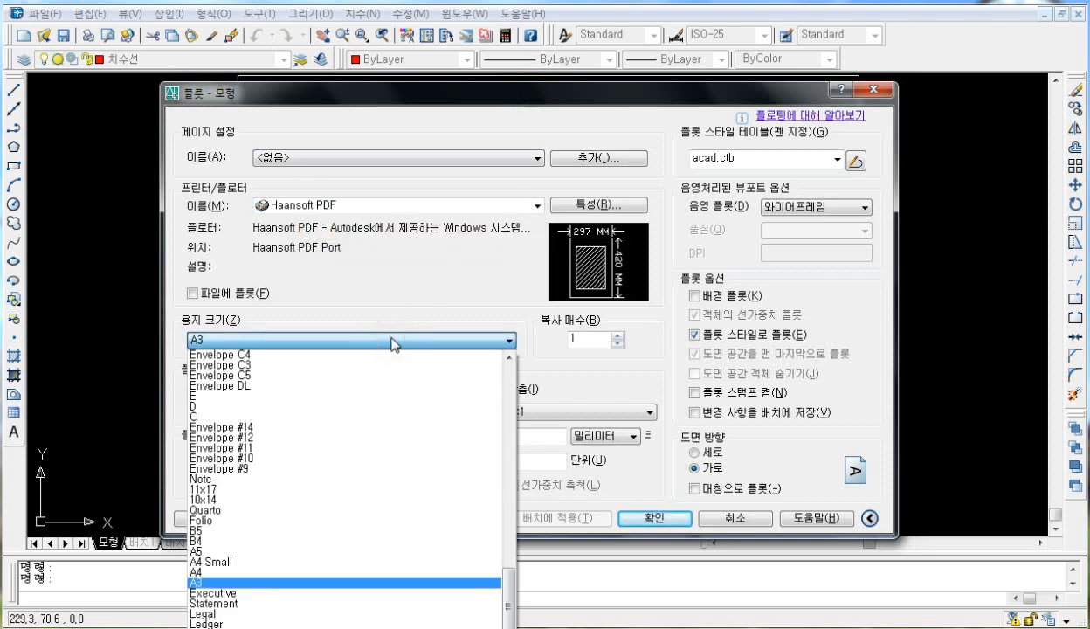
click(279, 574)
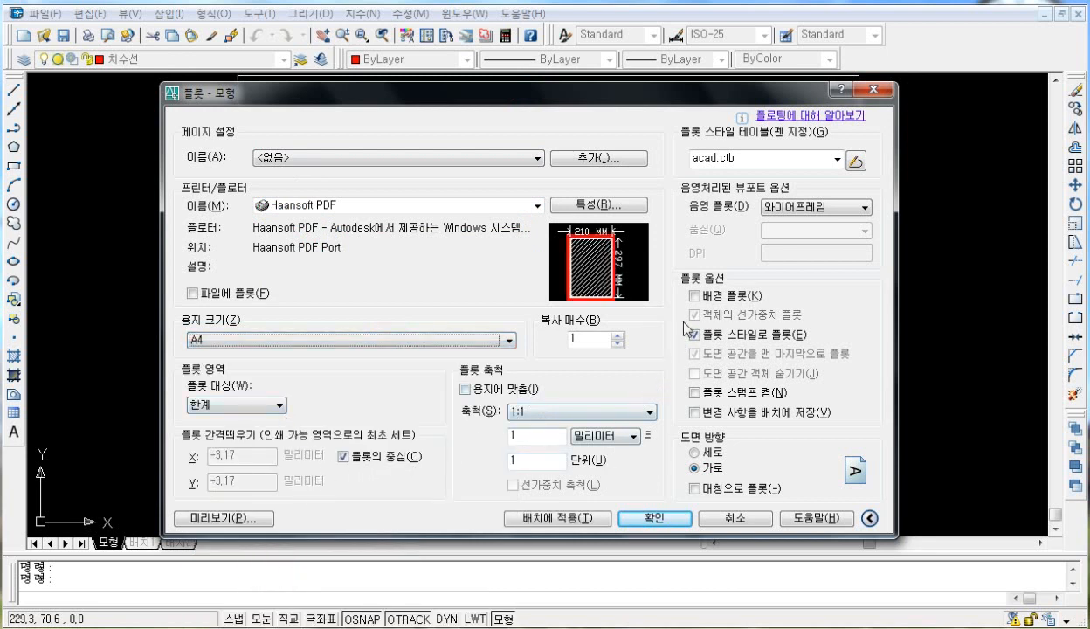
In the acad.ctb plot style table, set 색상 1 to plot in black (검은색) with a 0.1000 mm lineweight.
click(856, 160)
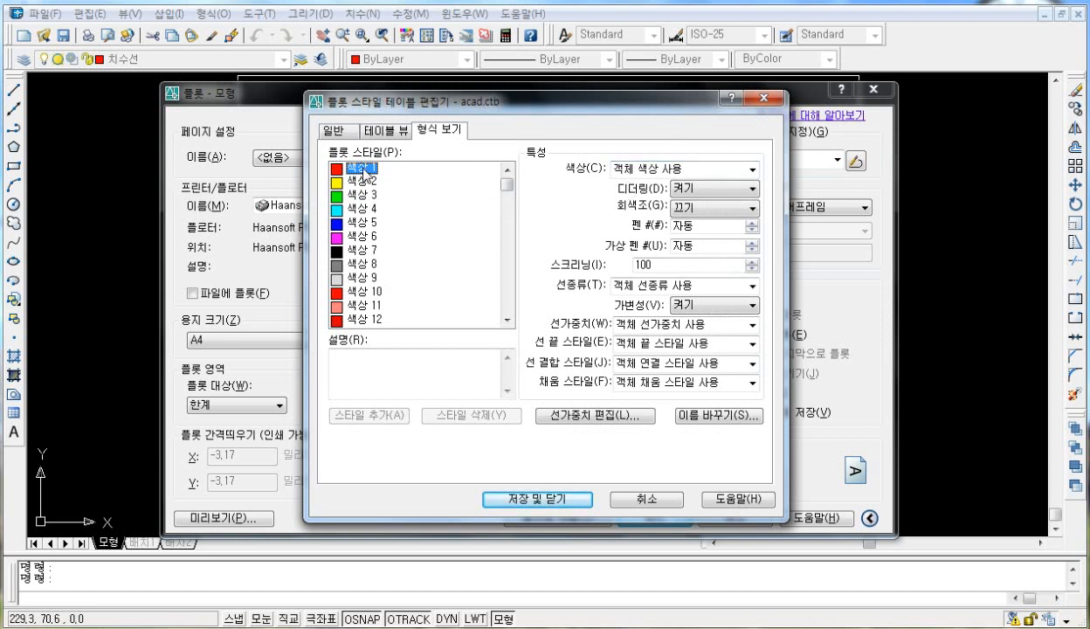
click(631, 169)
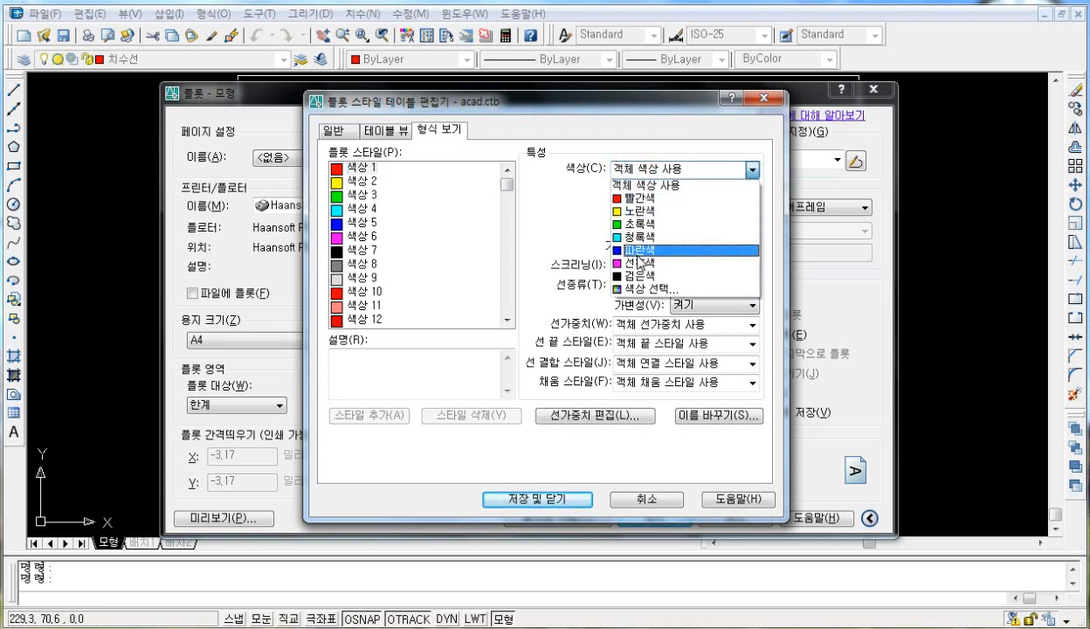
click(642, 277)
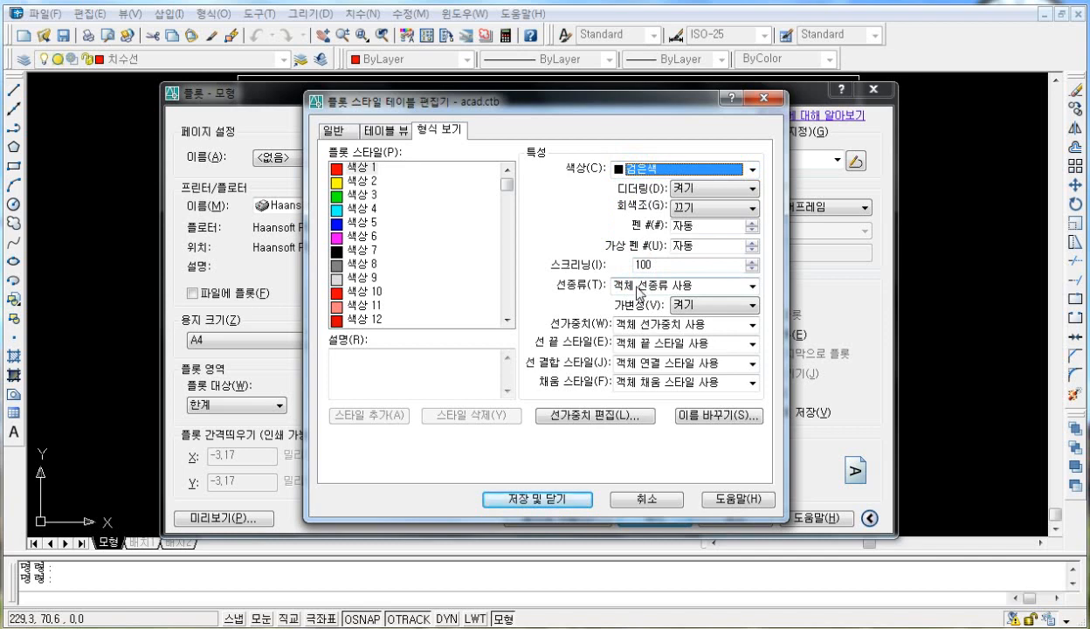
click(638, 288)
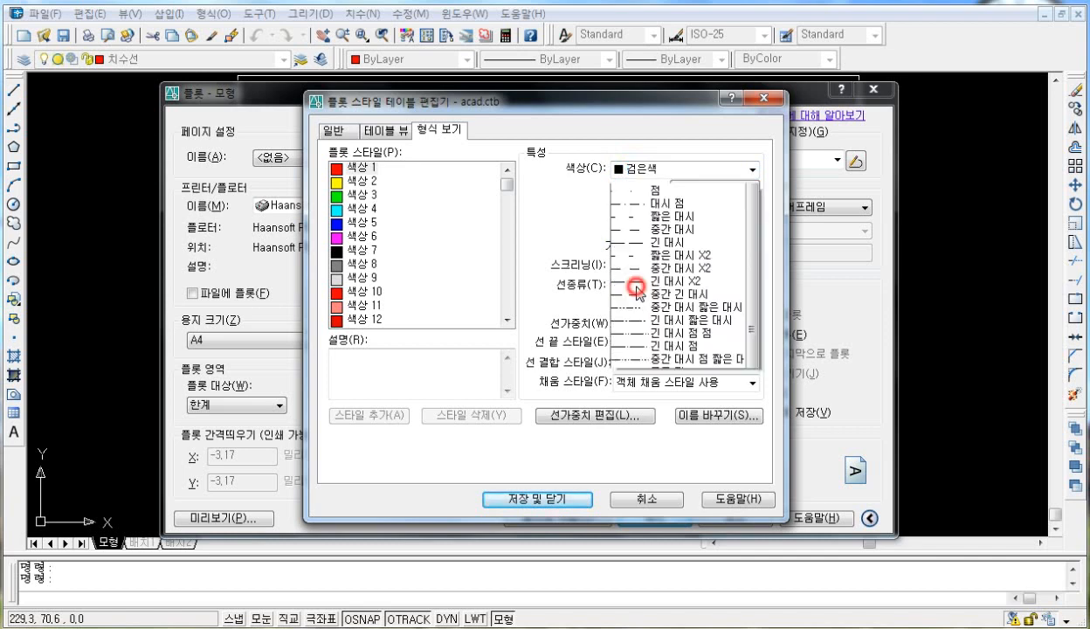
click(569, 218)
click(621, 325)
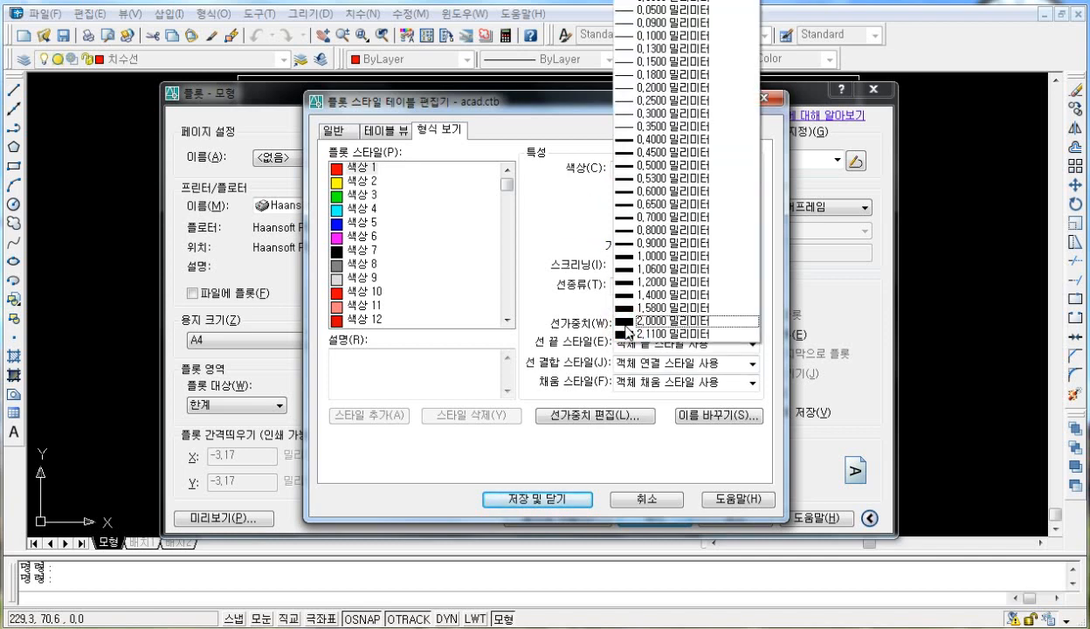
click(661, 38)
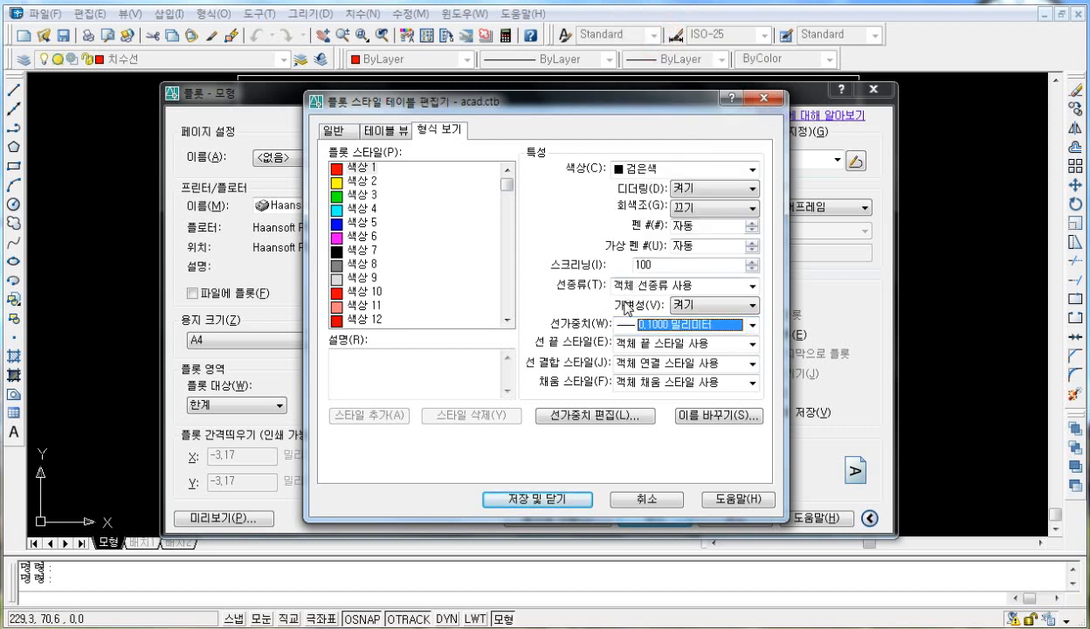
click(566, 308)
Set plot style 색상 3 to black (검은색) with a 0.3500 mm lineweight.
click(360, 195)
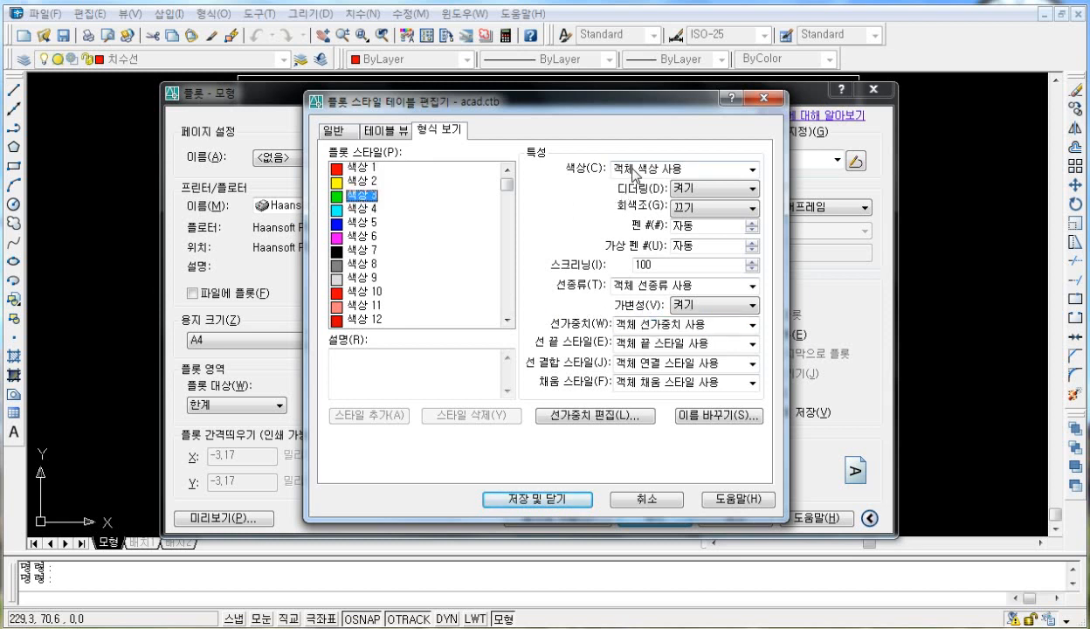
click(634, 170)
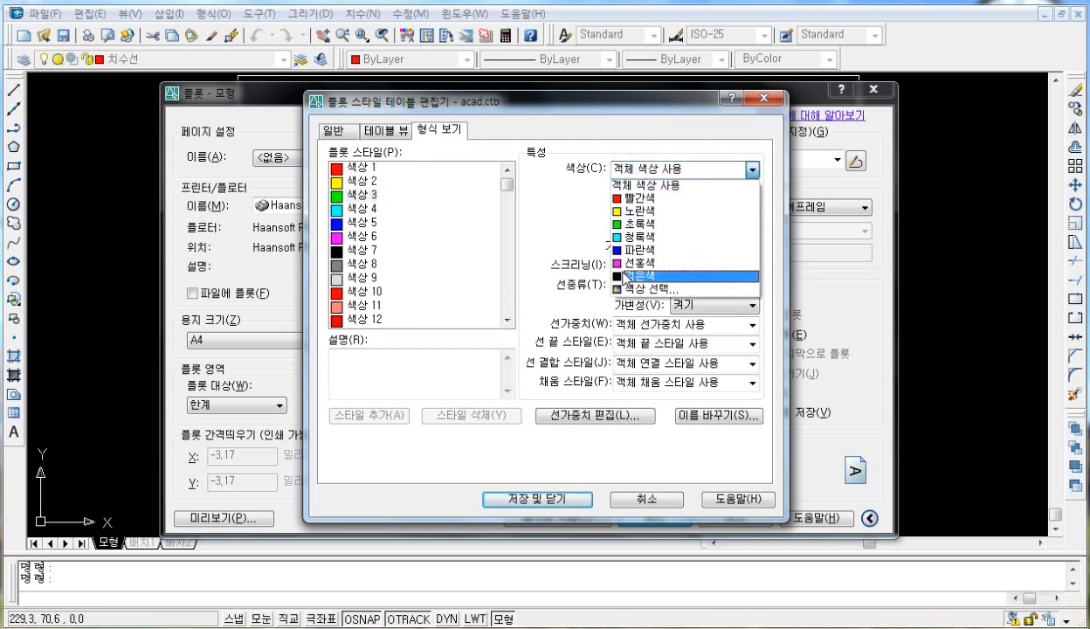
click(626, 276)
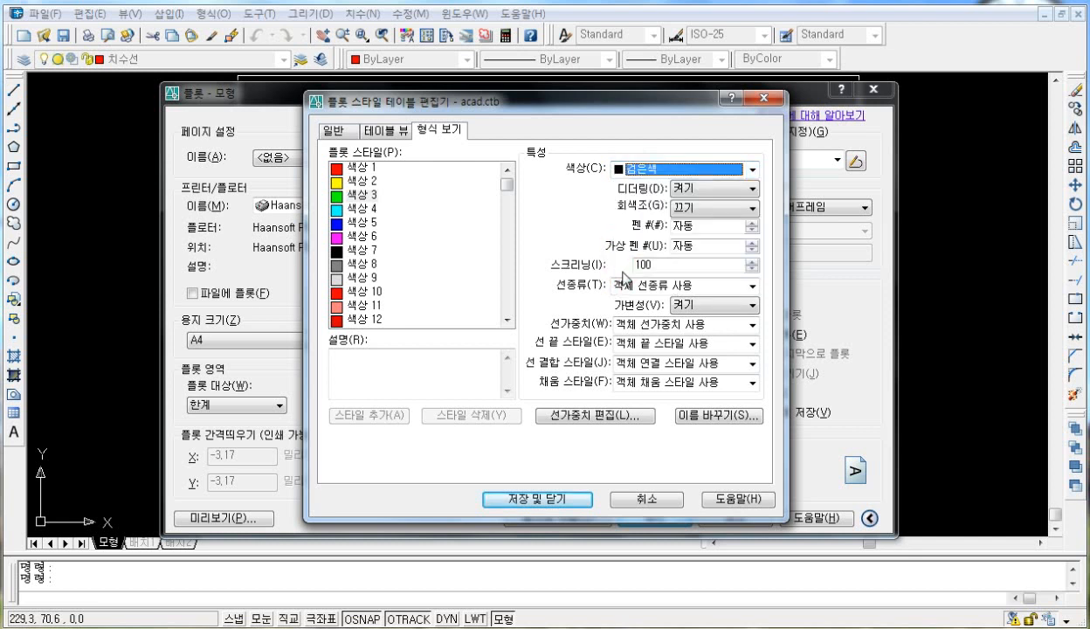
click(624, 326)
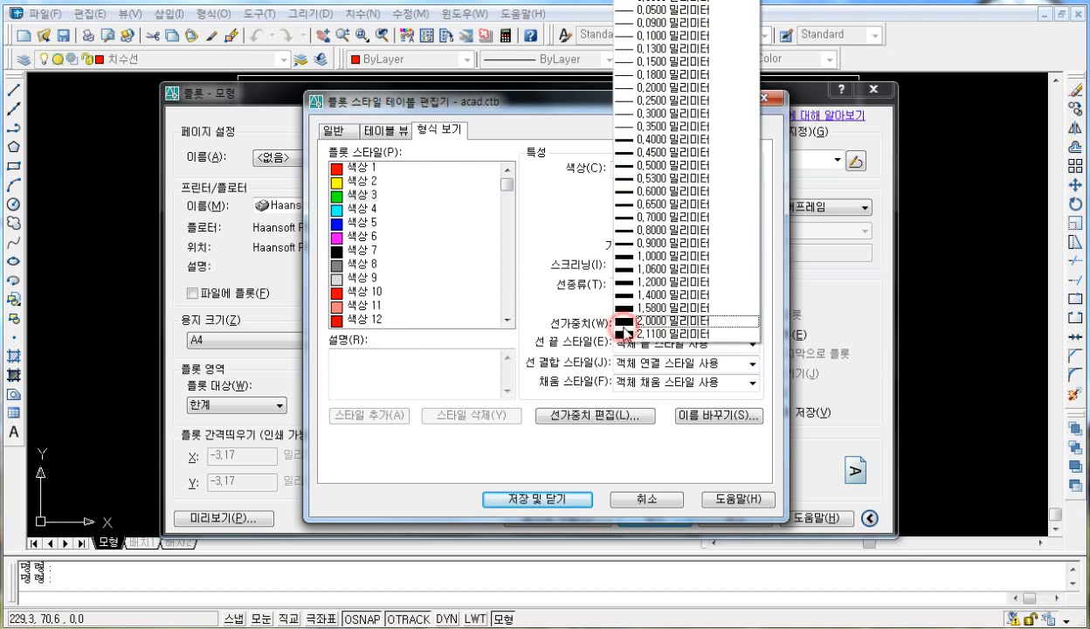
click(648, 126)
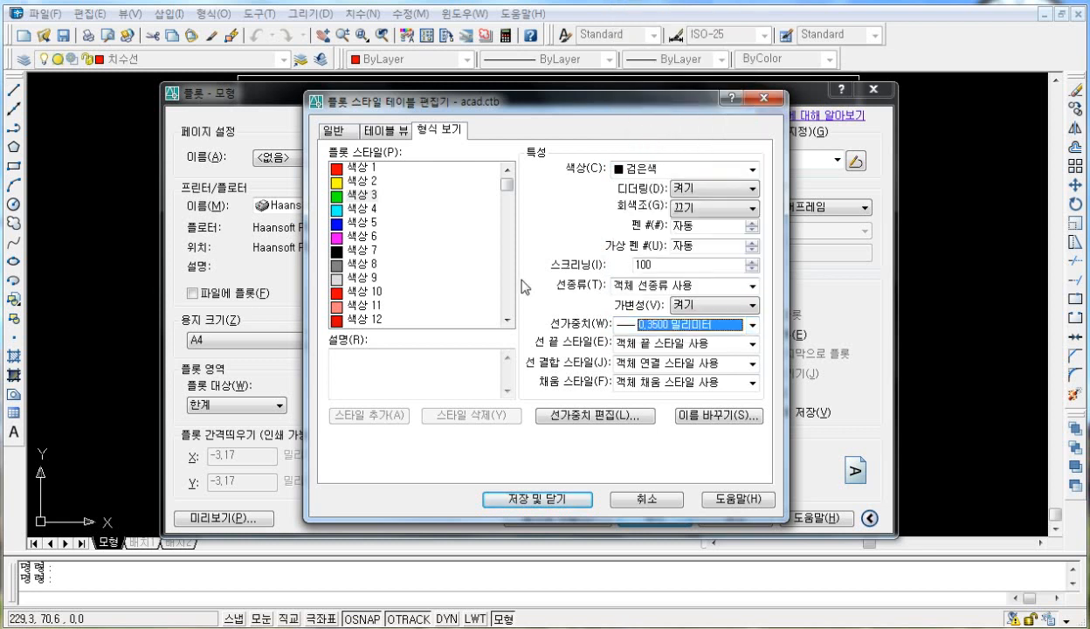
Set plot style 색상 7 to black (검은색) with a 0.7000 mm lineweight and save the plot style table.
click(360, 250)
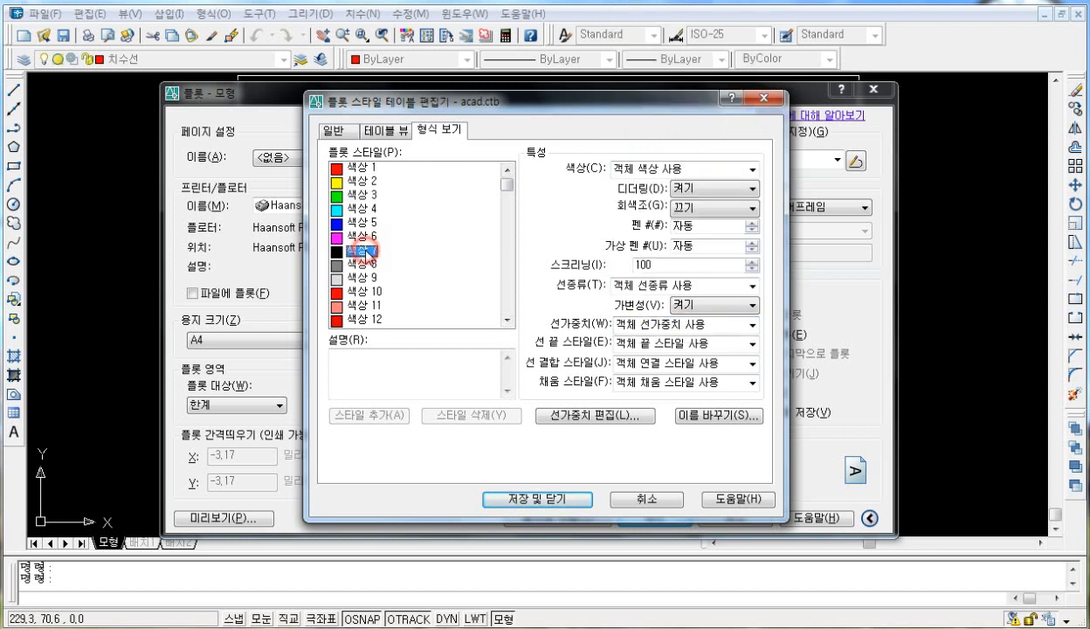
click(612, 169)
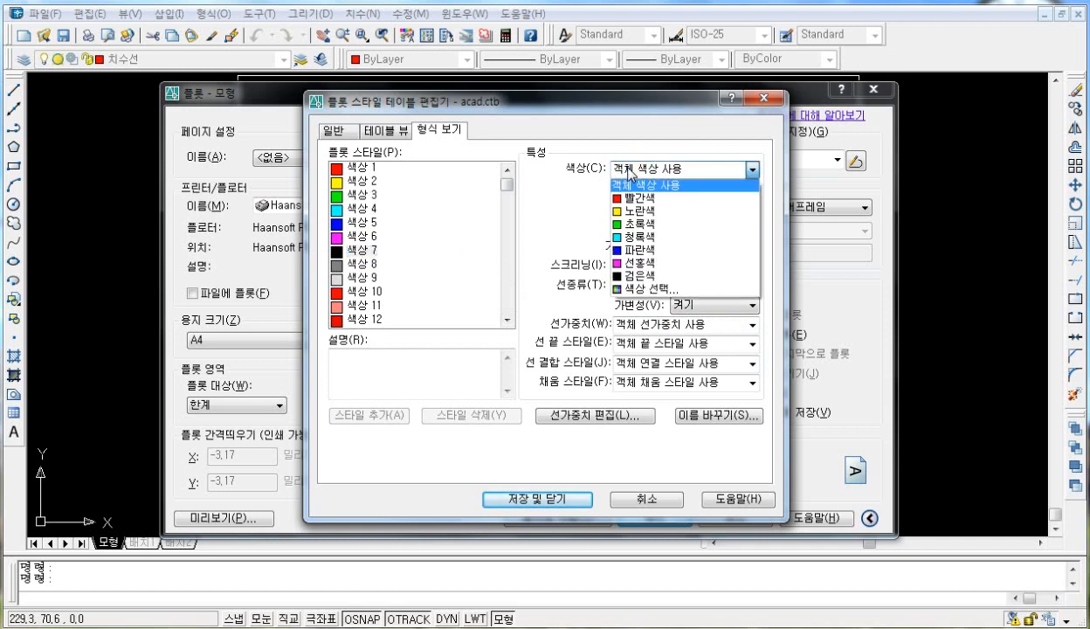
click(636, 275)
click(640, 328)
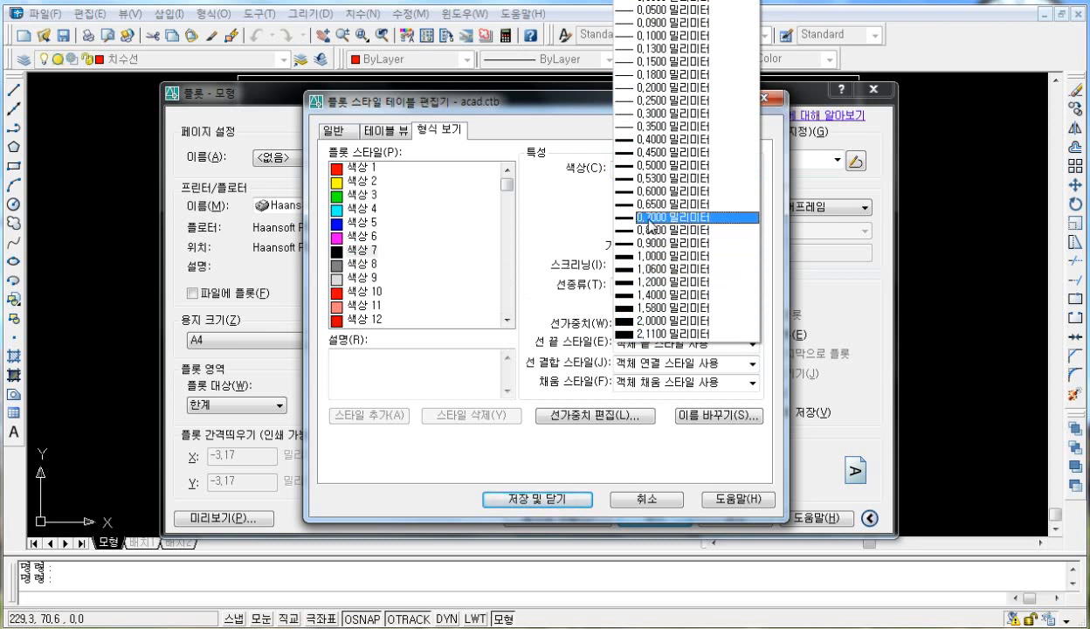
click(636, 216)
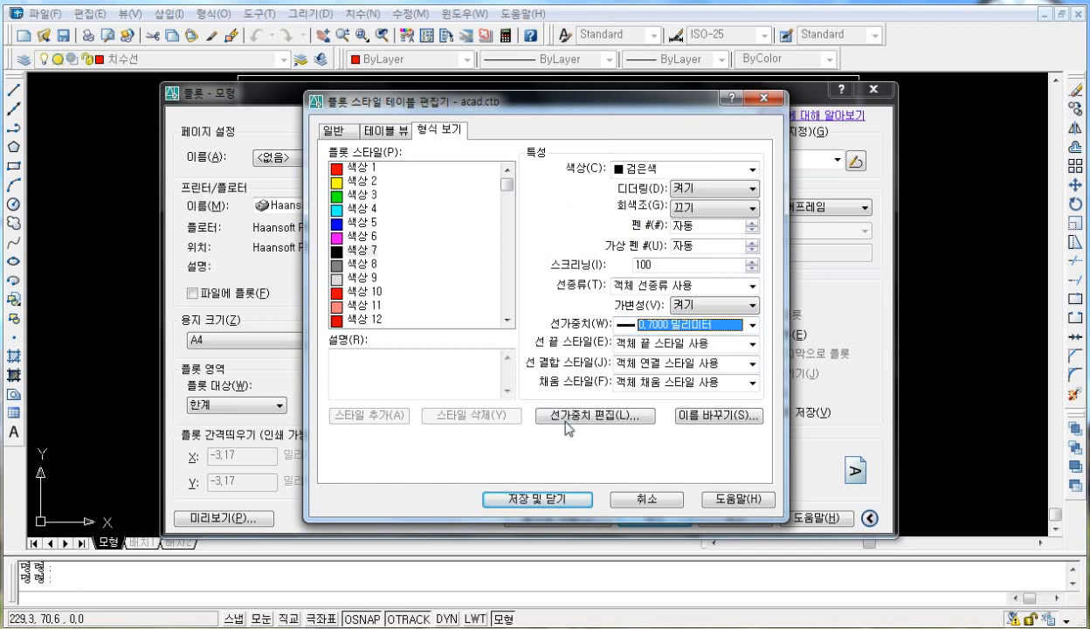
click(576, 500)
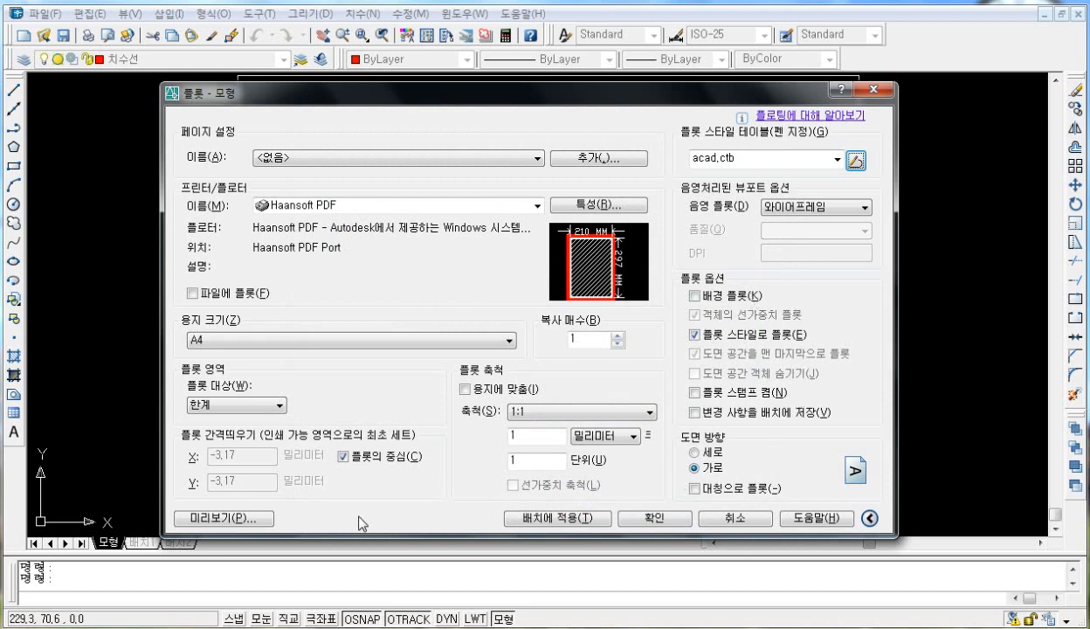
Preview the plot, examine the line thicknesses of the rectangle, center line and dimensions up close, and leave plotting without printing.
click(265, 520)
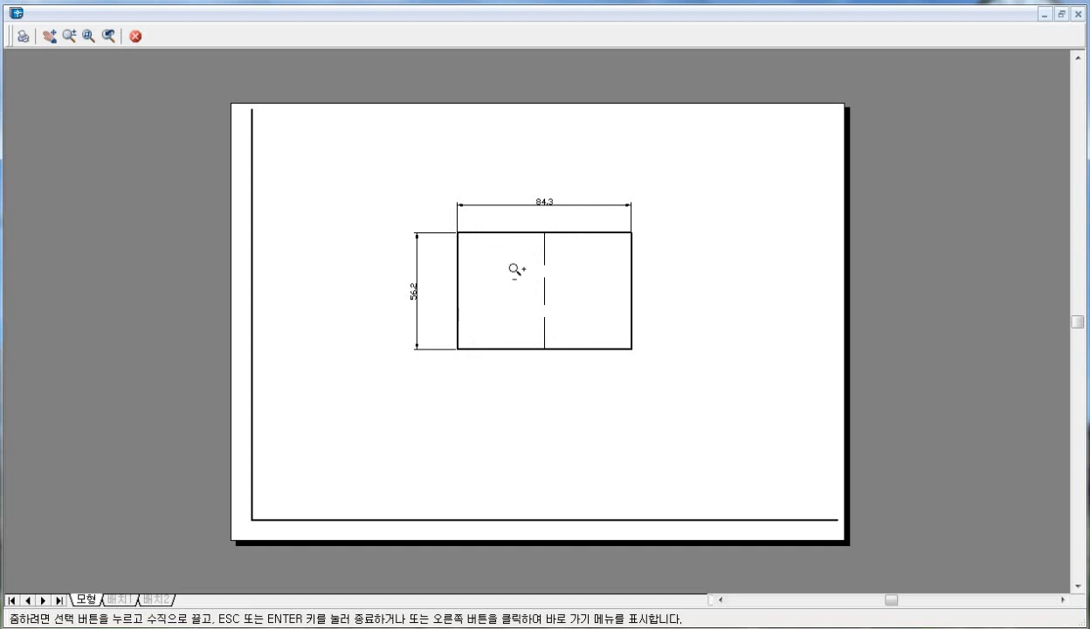
scroll(530, 279, up, 3)
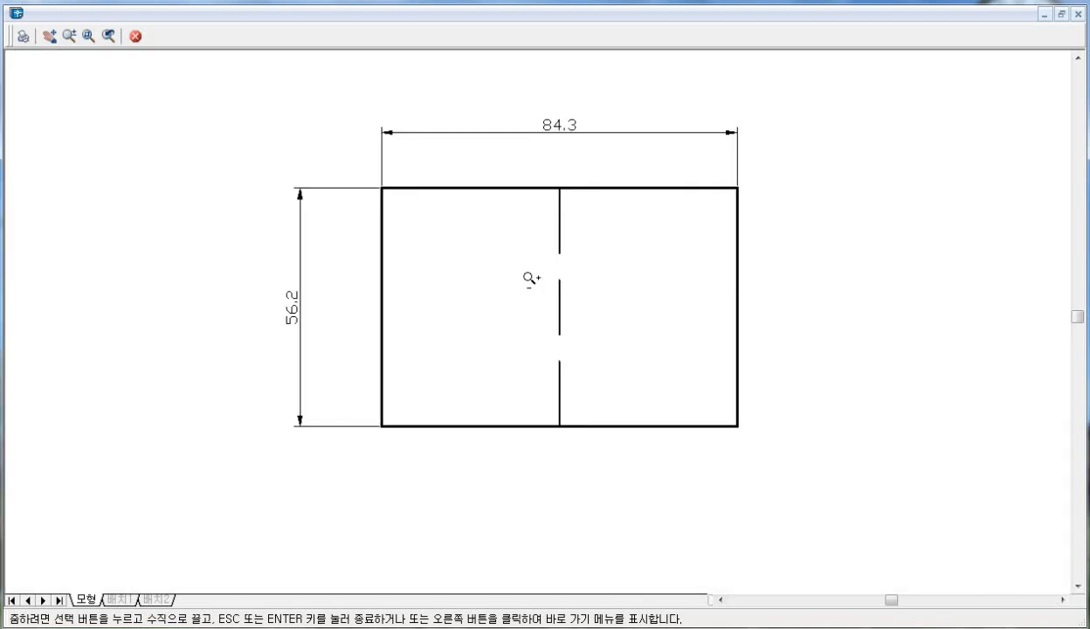
scroll(530, 278, up, 2)
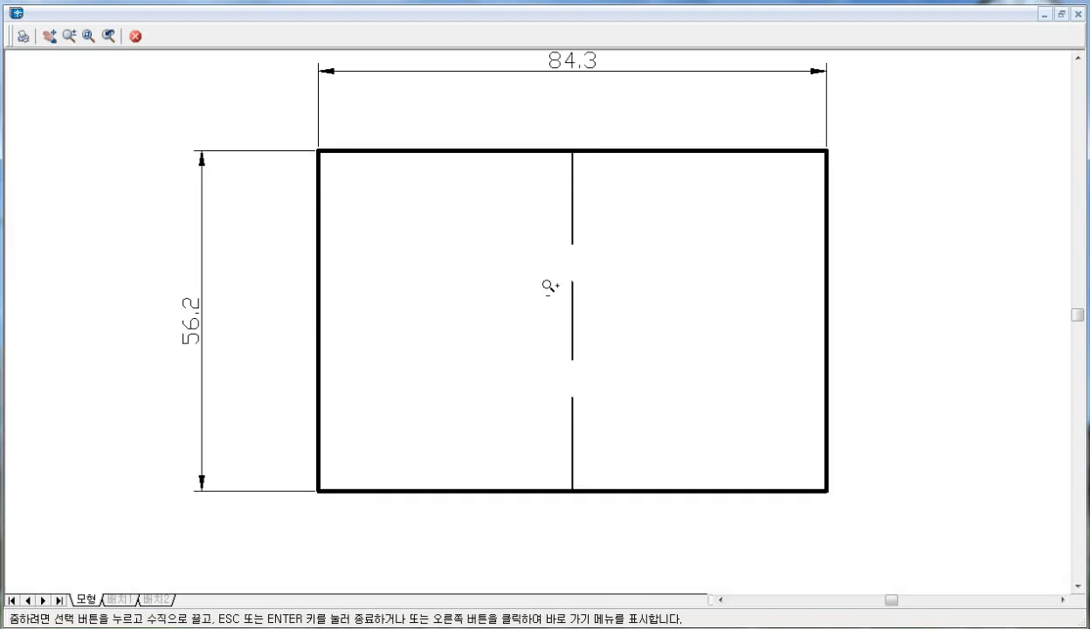
drag(1078, 315, 1077, 311)
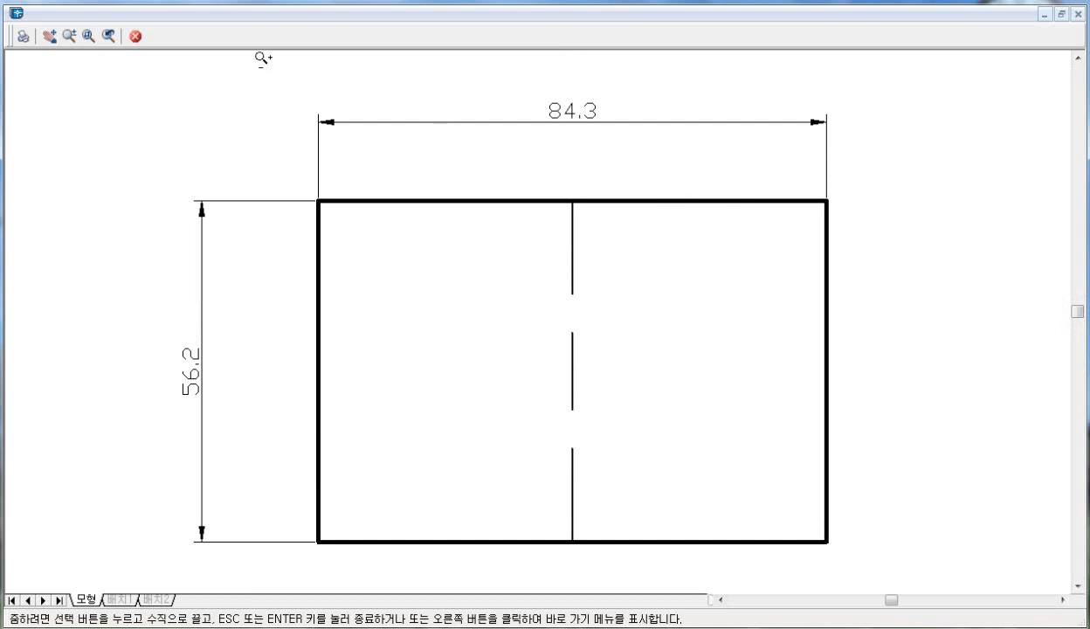
click(135, 36)
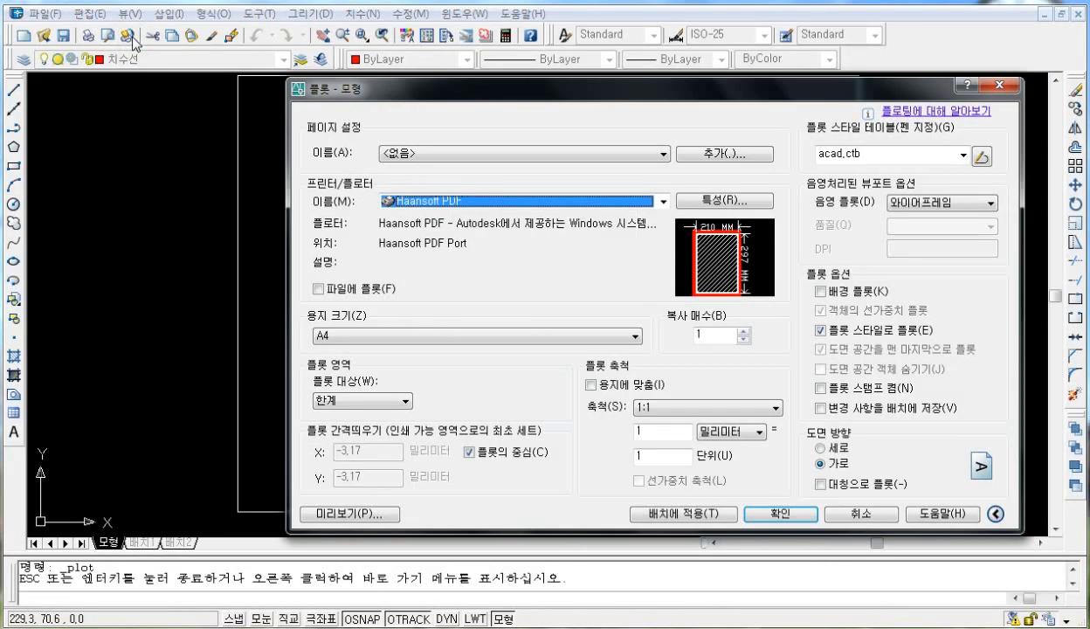
click(837, 514)
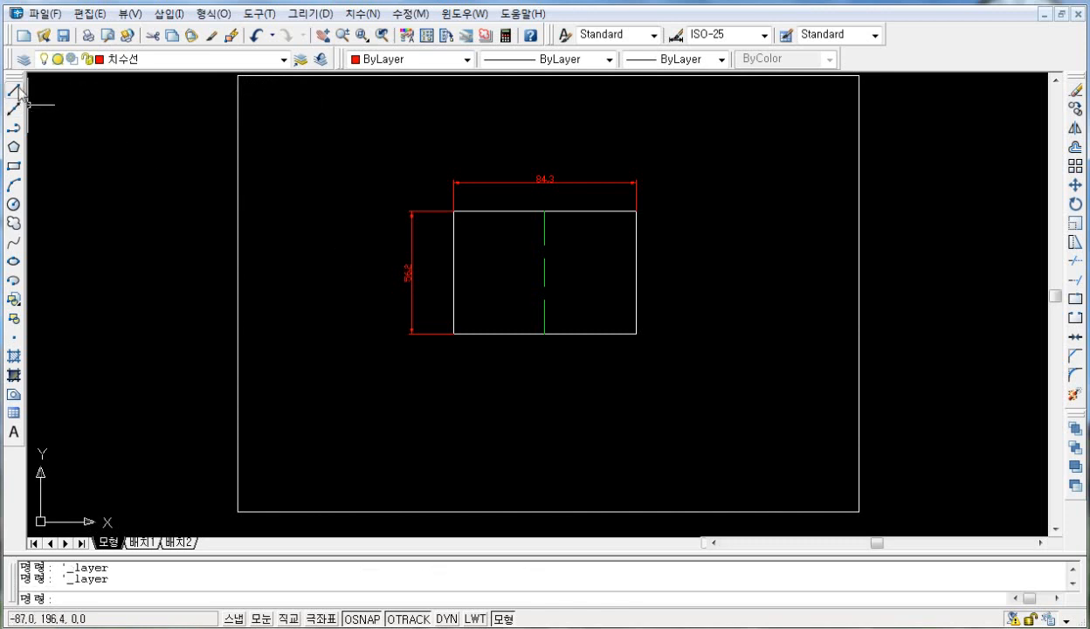
Turn off the 외형선 layer and apply the change to the drawing.
click(26, 62)
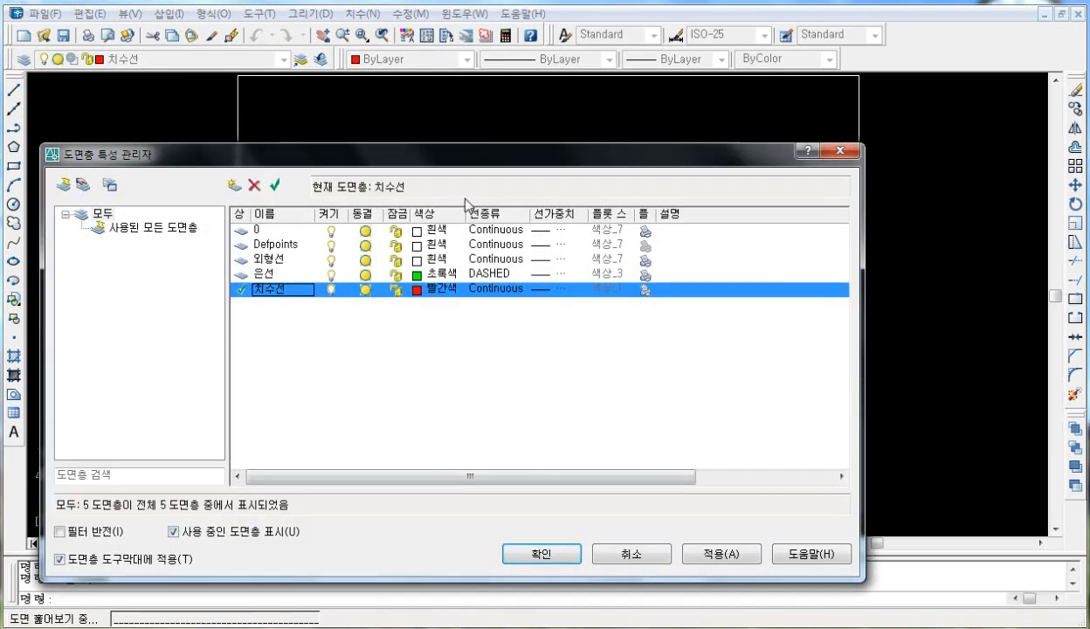
drag(476, 152, 589, 309)
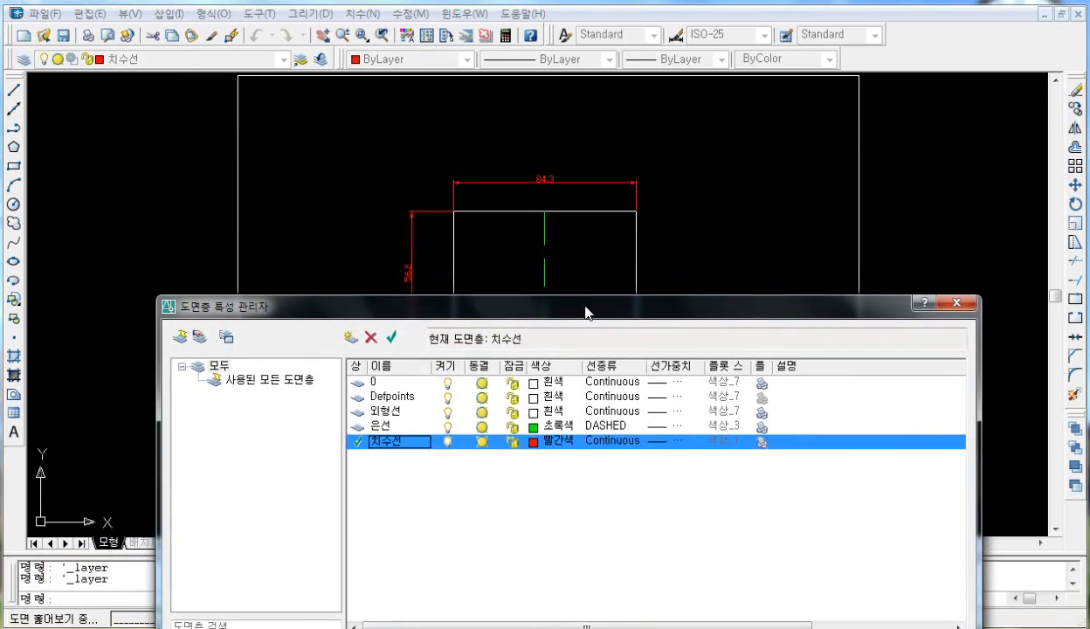
click(448, 412)
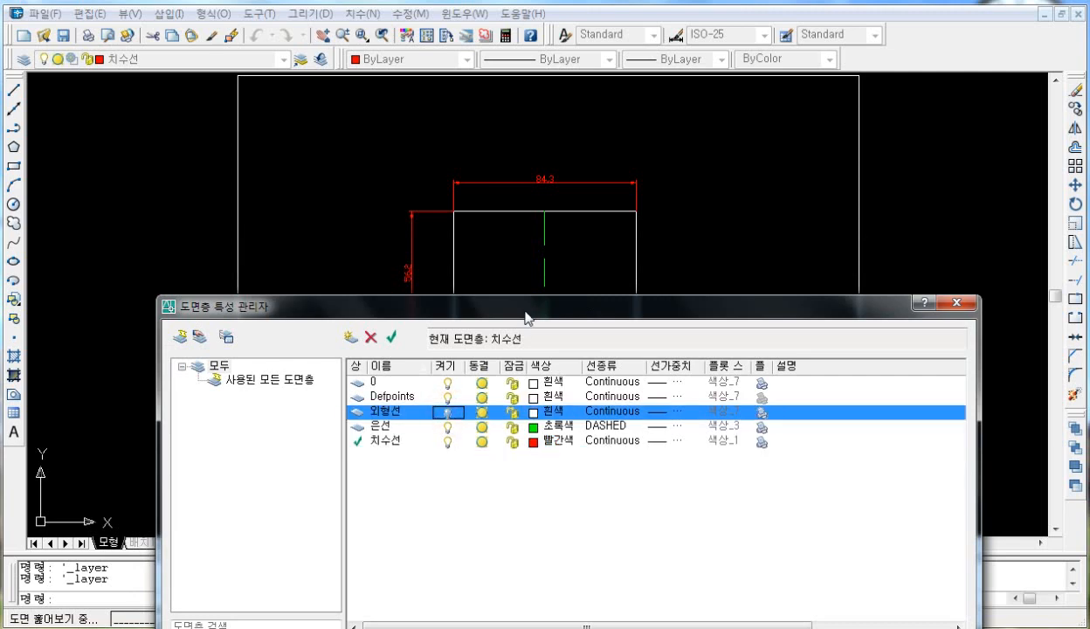
drag(530, 308, 561, 217)
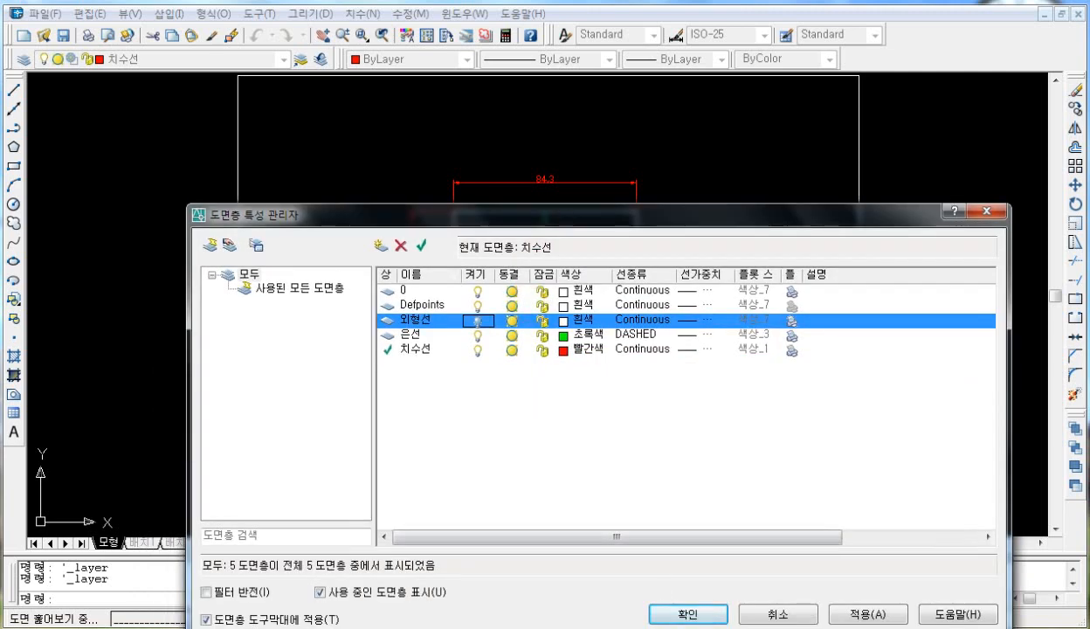
click(687, 614)
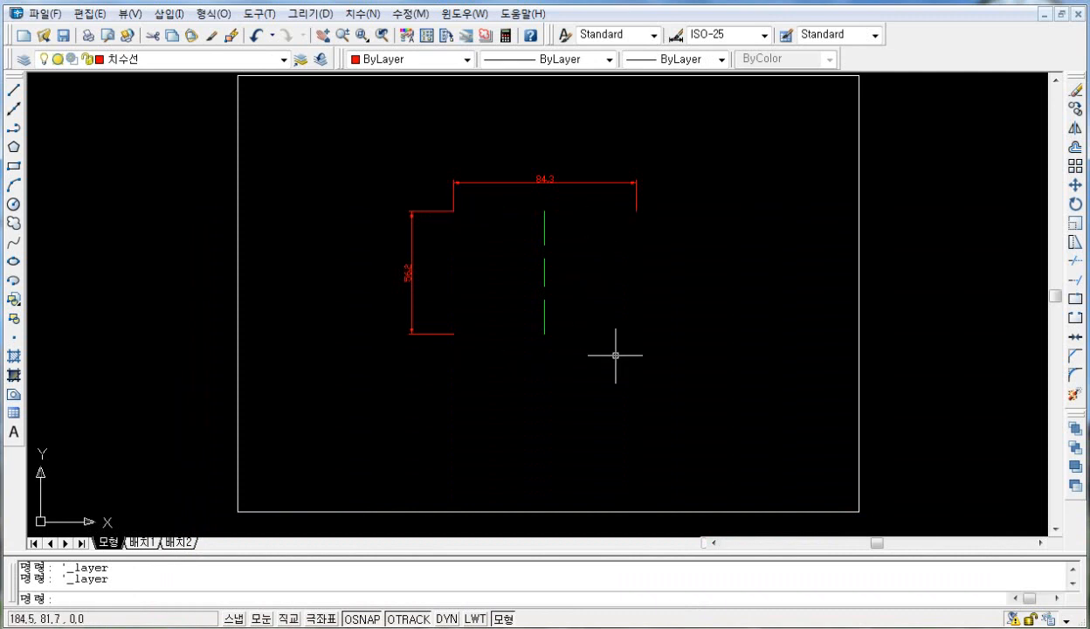
Turn the 외형선 layer back on, freeze the 은선 layer, and apply both changes to the drawing.
click(23, 58)
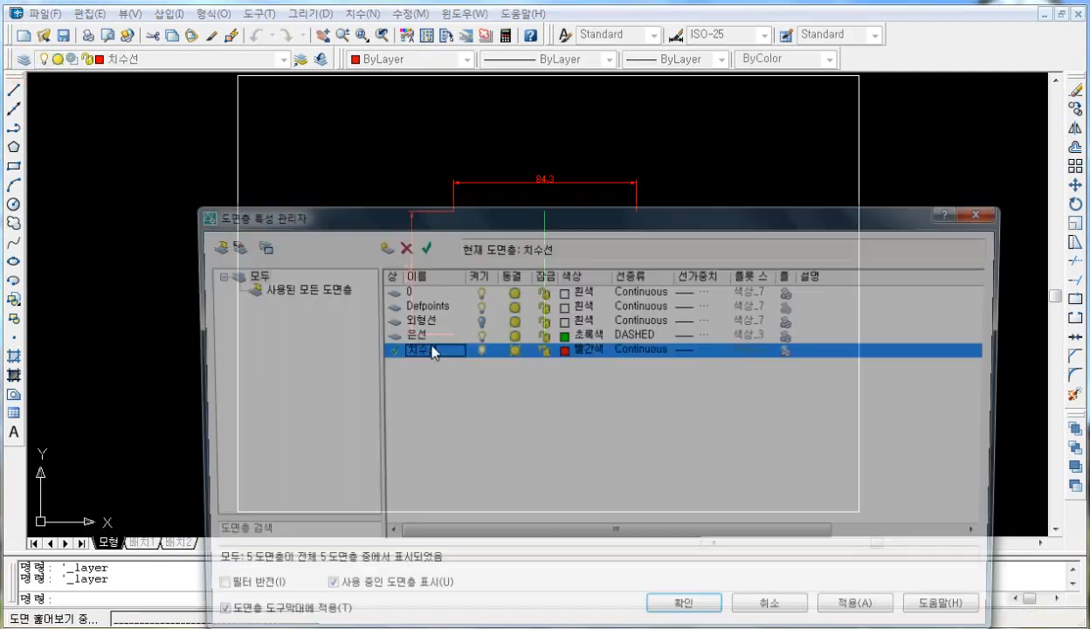
click(478, 320)
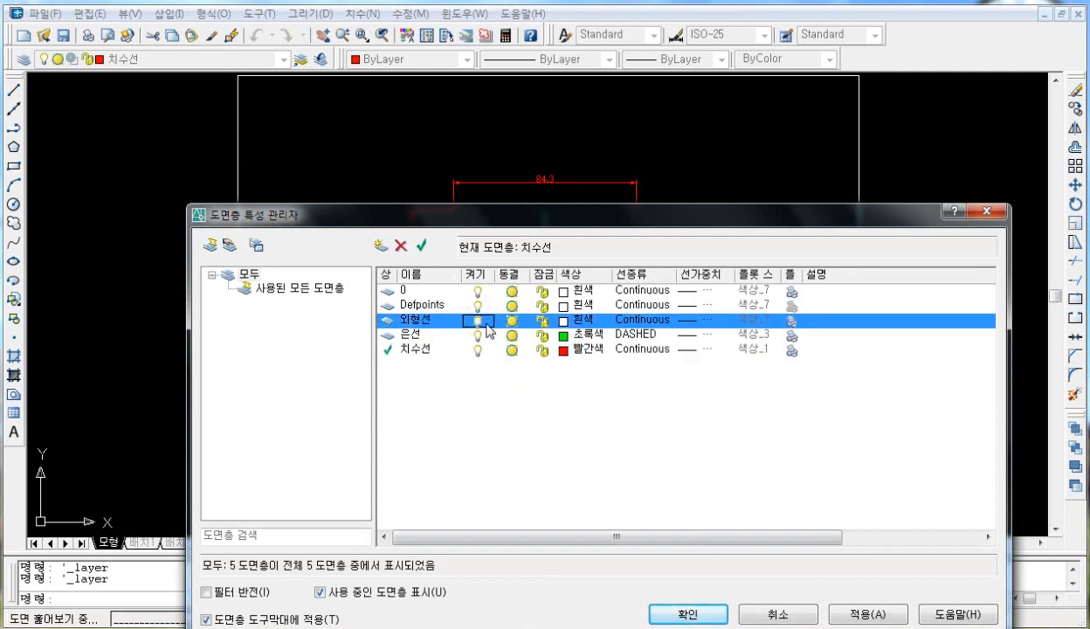
click(513, 335)
click(513, 336)
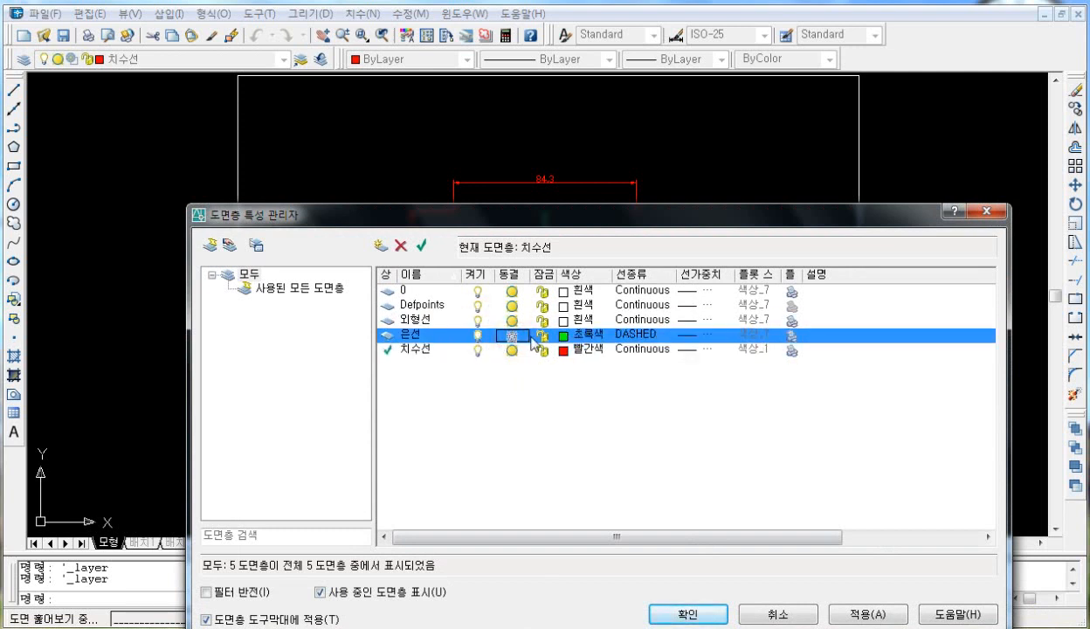
drag(607, 222, 646, 179)
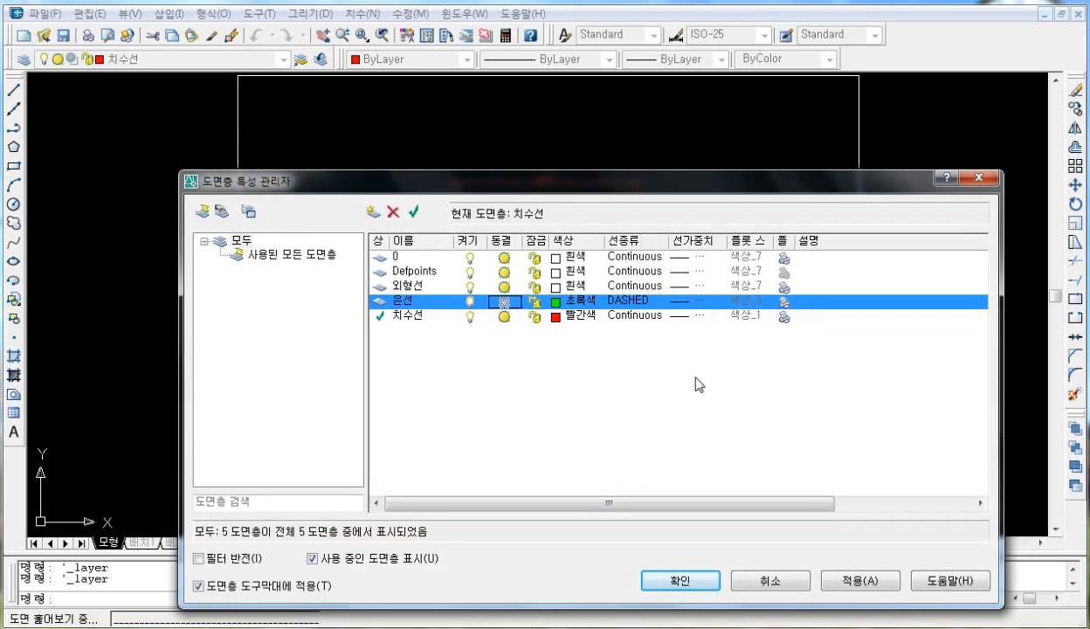
click(704, 579)
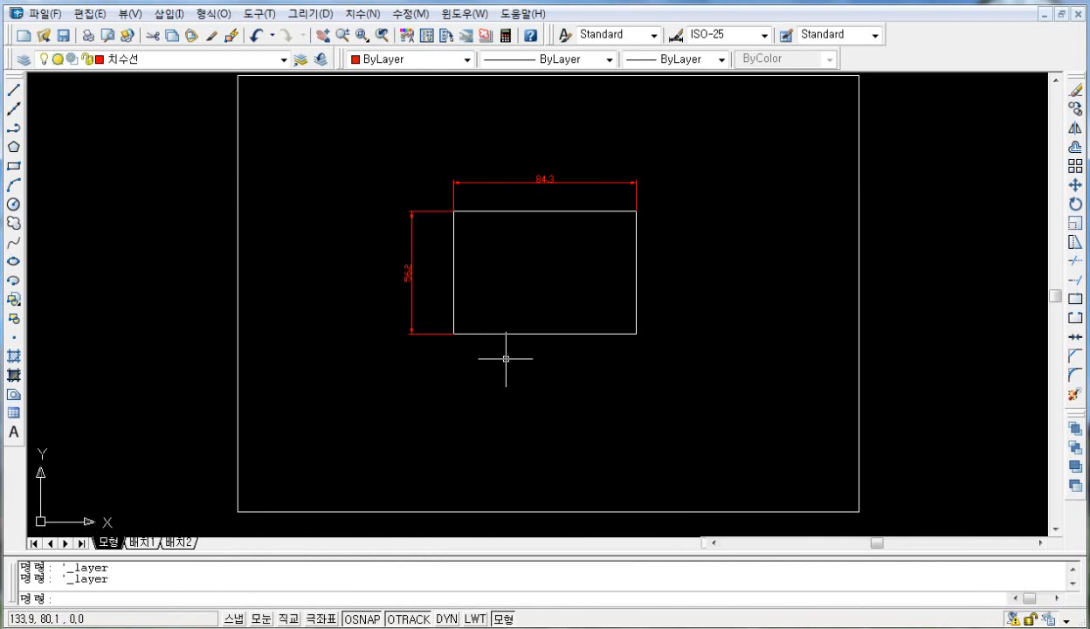
Thaw the 은선 layer in the layer properties manager.
click(24, 59)
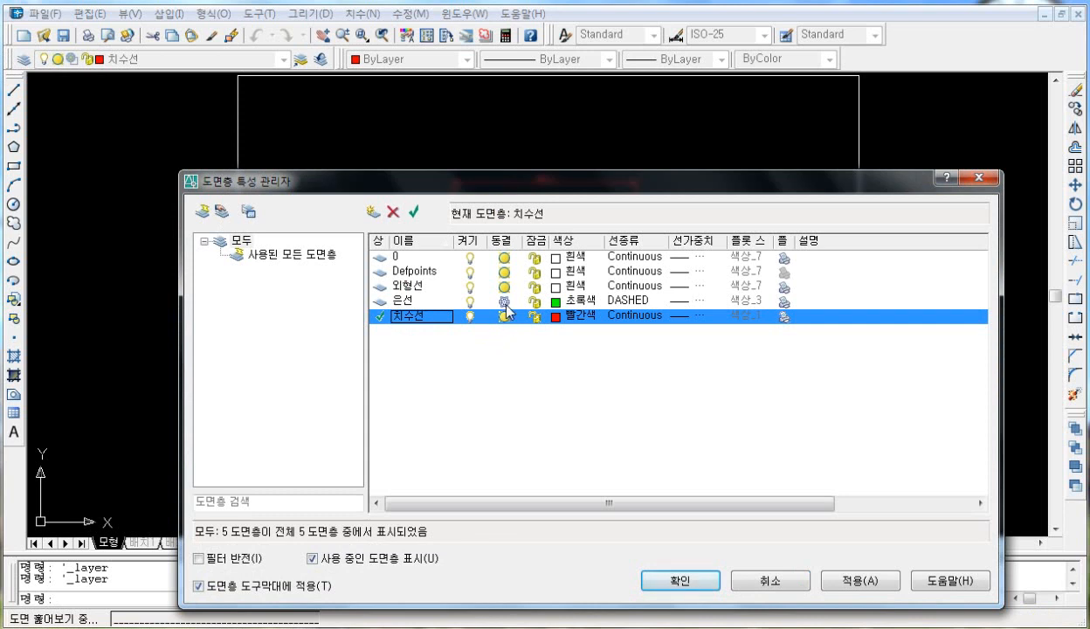
click(504, 303)
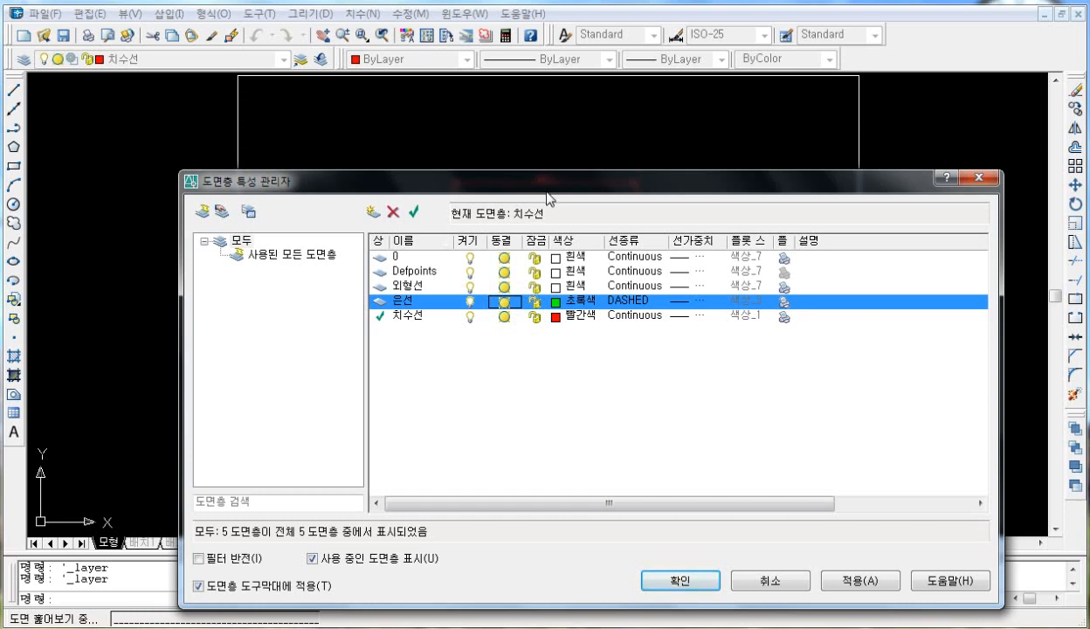
drag(547, 182, 583, 316)
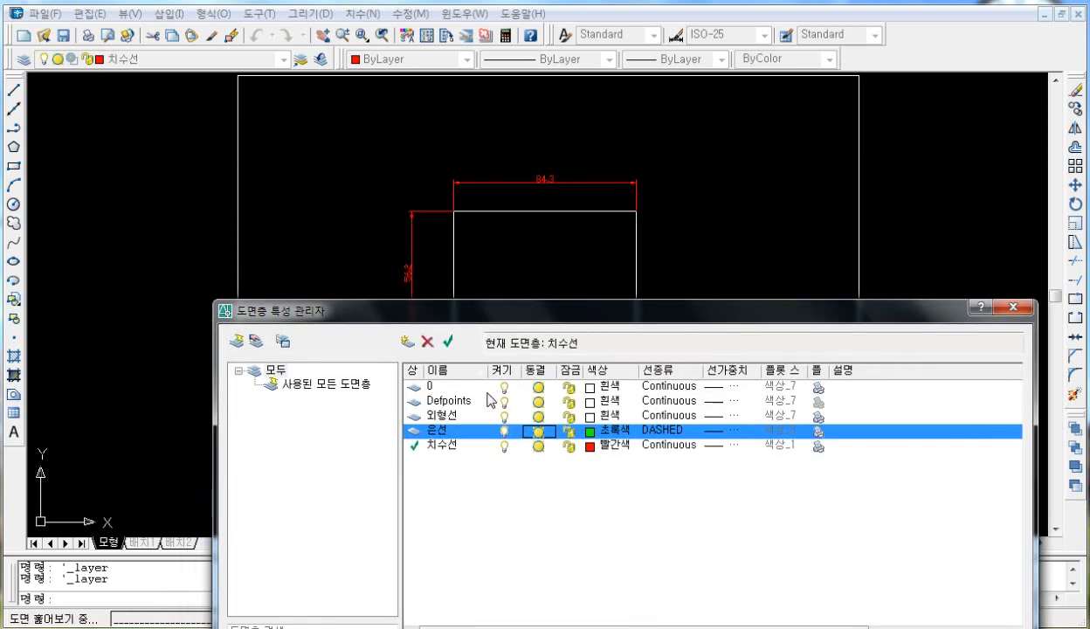
Try to delete the 외형선 layer, dismiss the warning, and close the layer properties manager without applying changes.
click(439, 415)
click(439, 416)
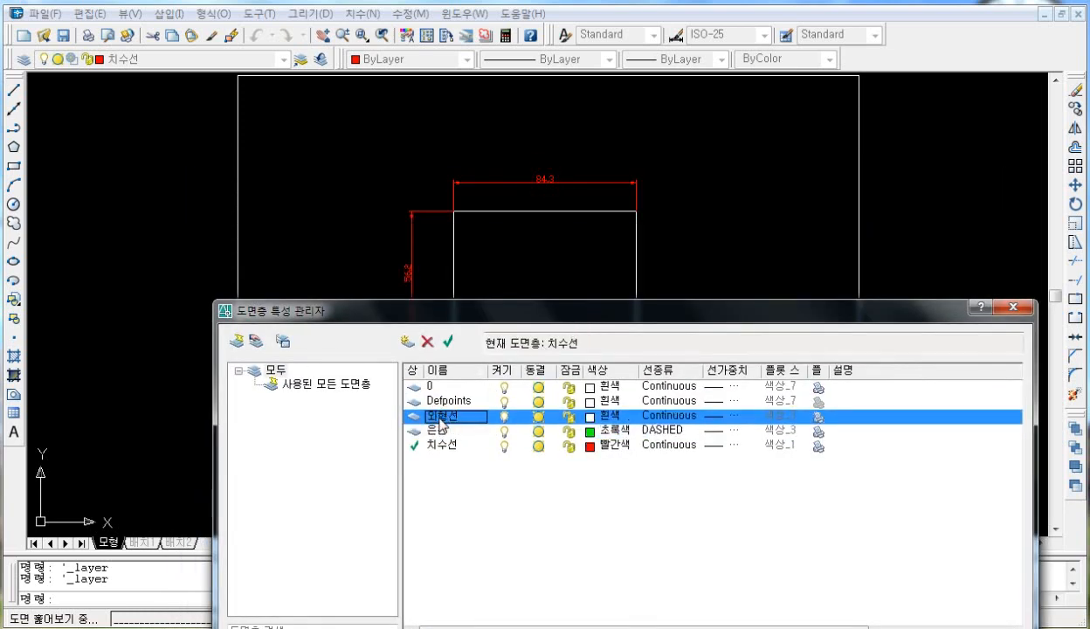
click(427, 347)
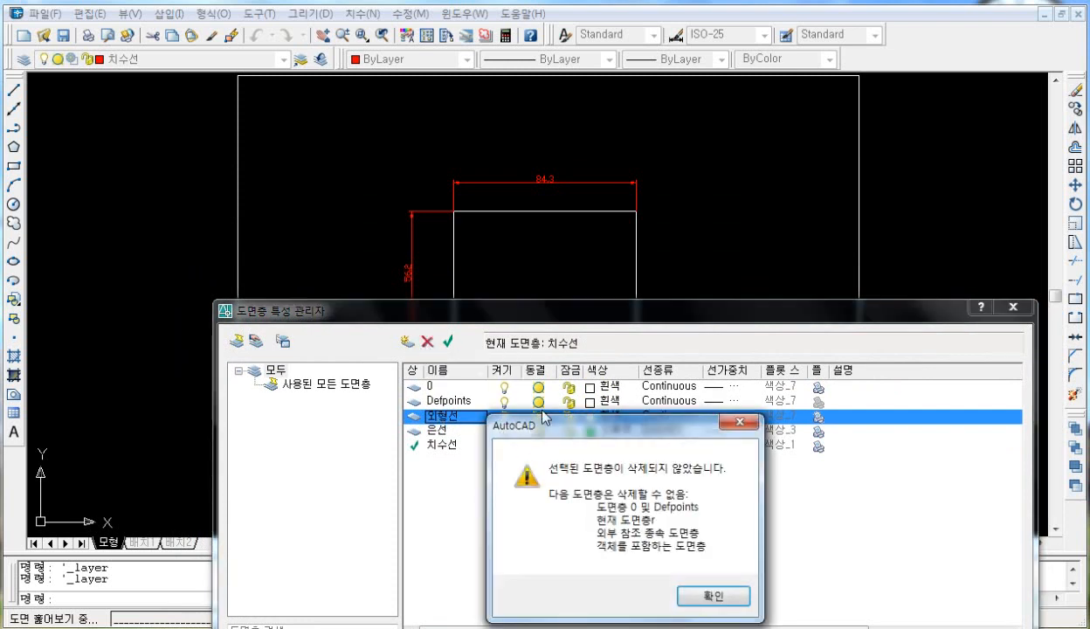
drag(559, 417, 644, 252)
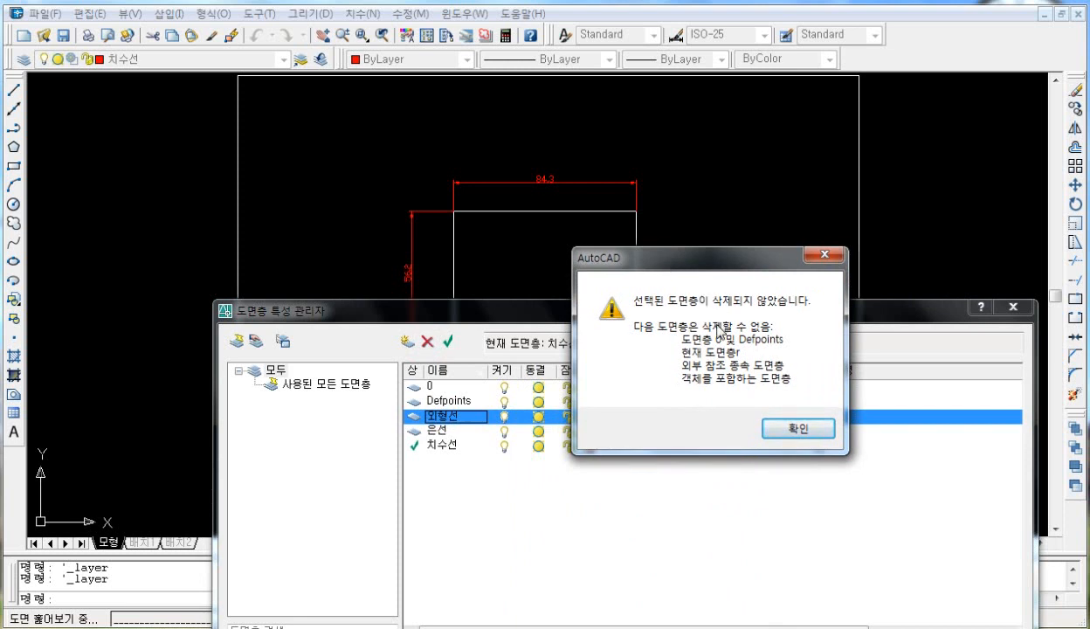
click(789, 430)
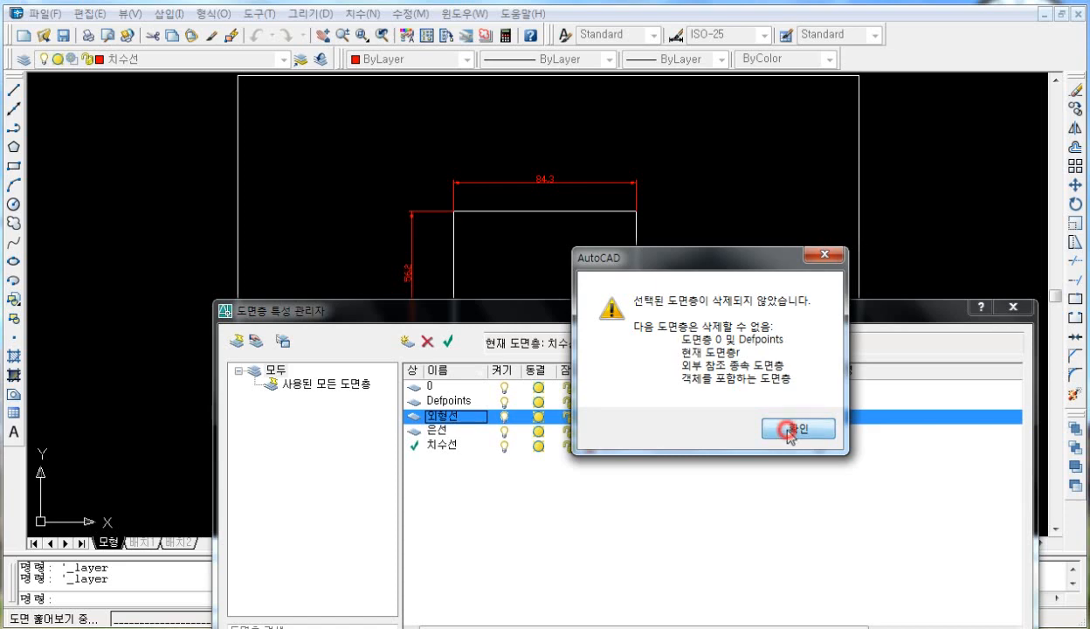
click(1011, 309)
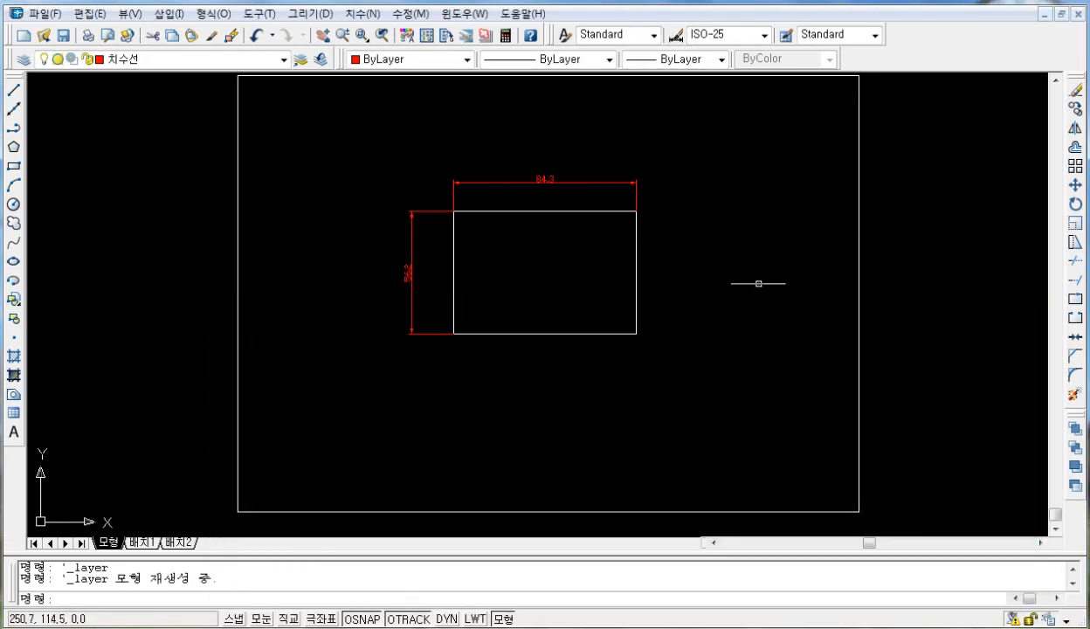
Make 외형선 the current layer and erase the inner rectangle enclosed by the dimensions.
click(283, 59)
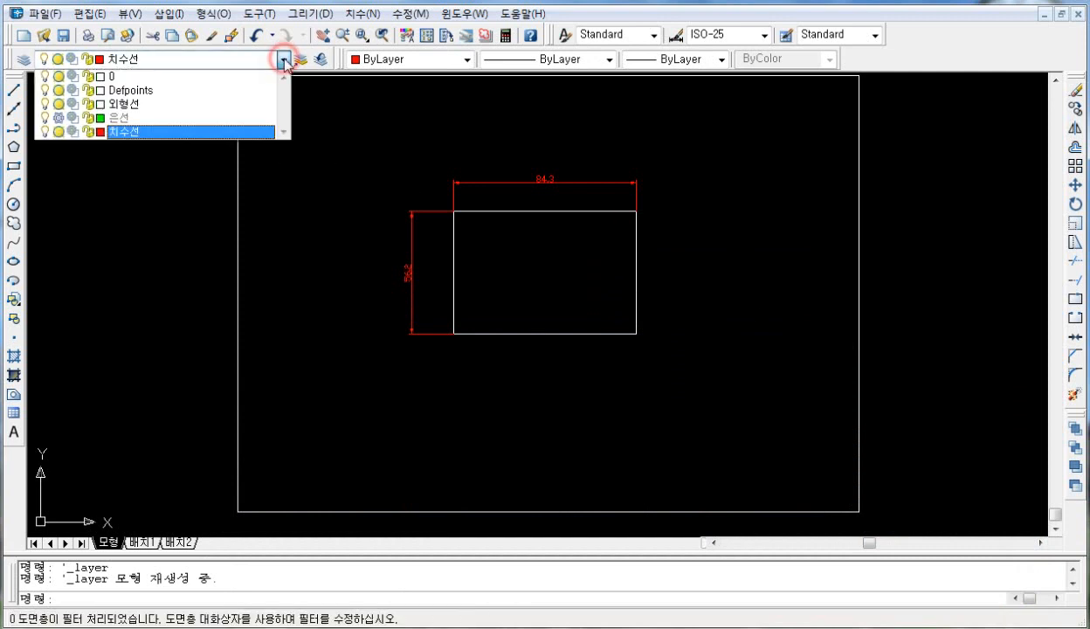
click(195, 103)
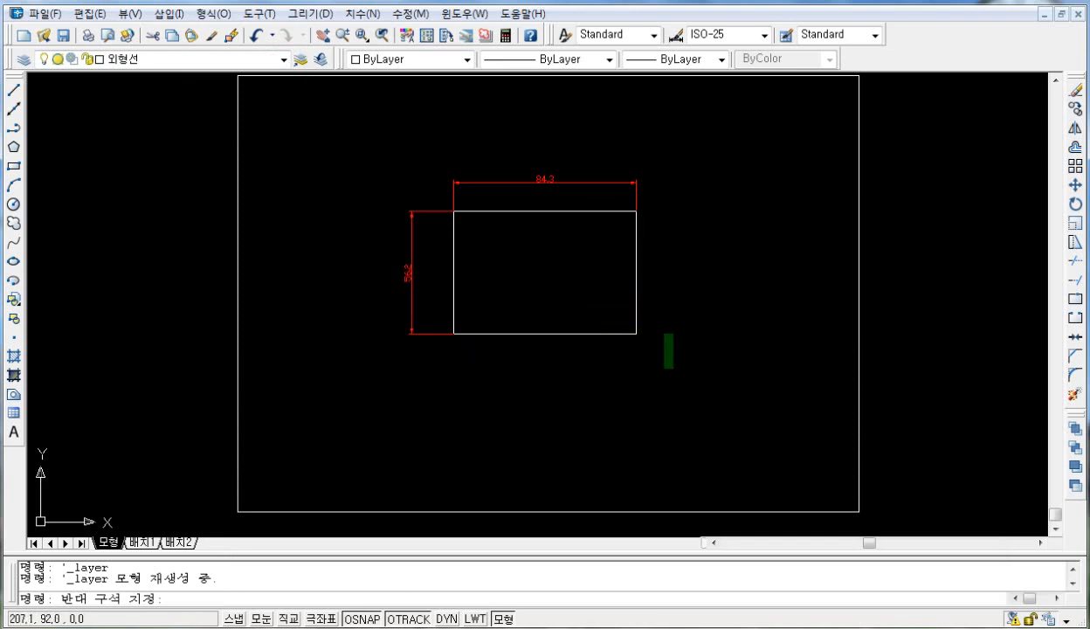
click(657, 333)
click(435, 203)
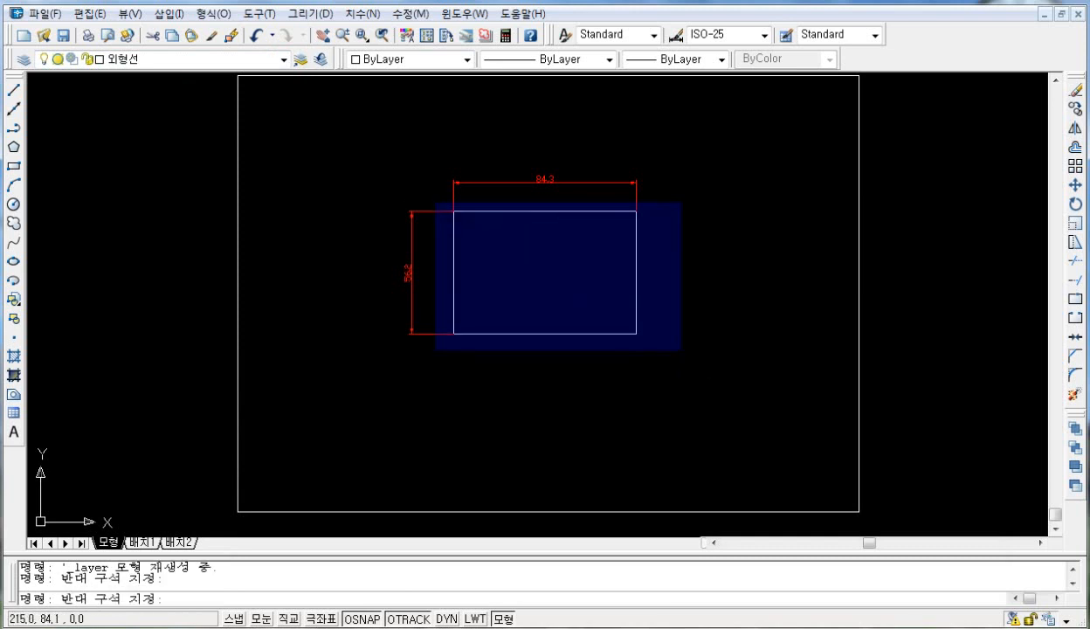
click(684, 349)
key(Delete)
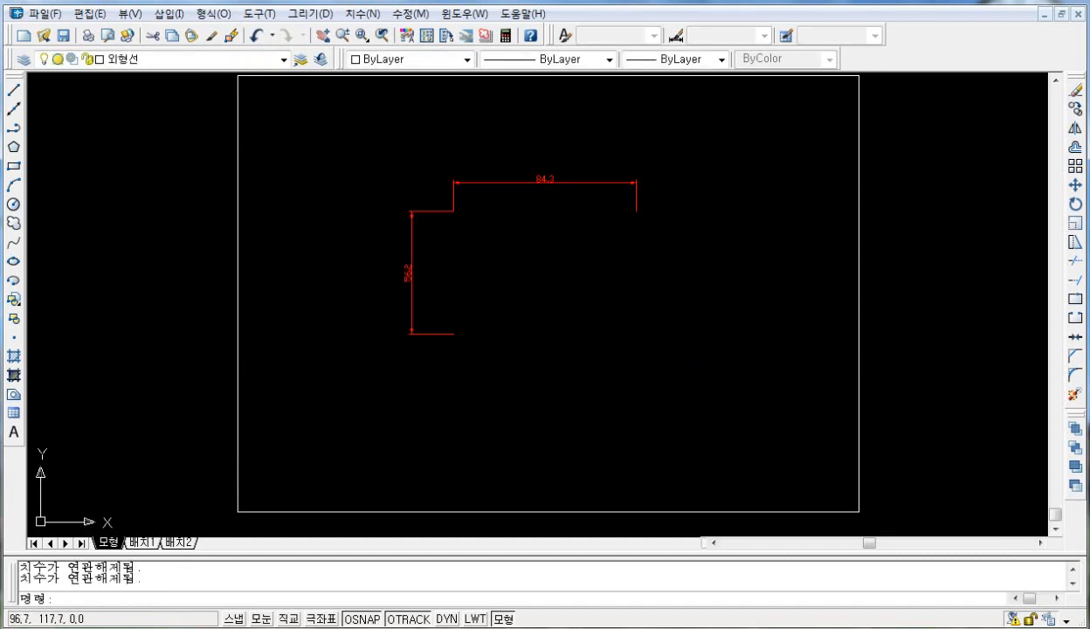
Make layer 0 the current layer in the layer properties manager.
click(23, 58)
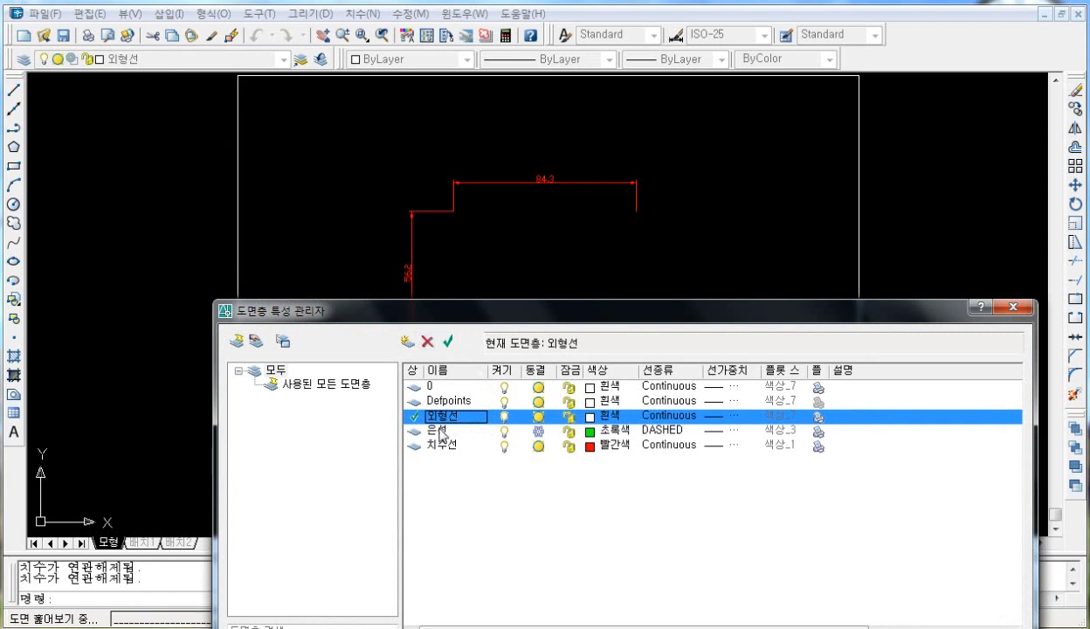
click(416, 387)
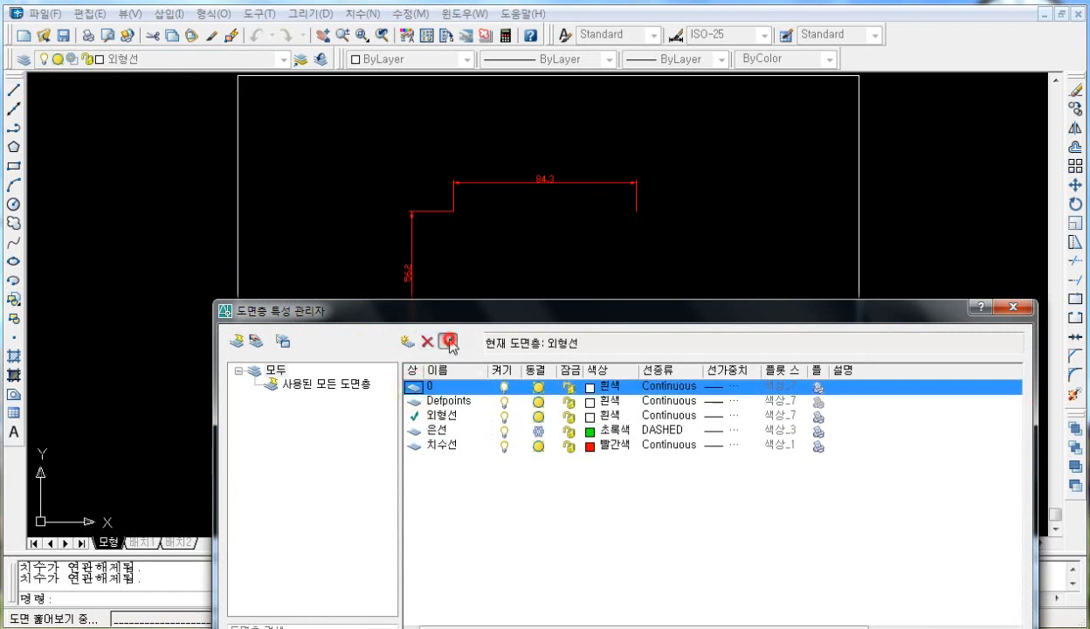
click(447, 341)
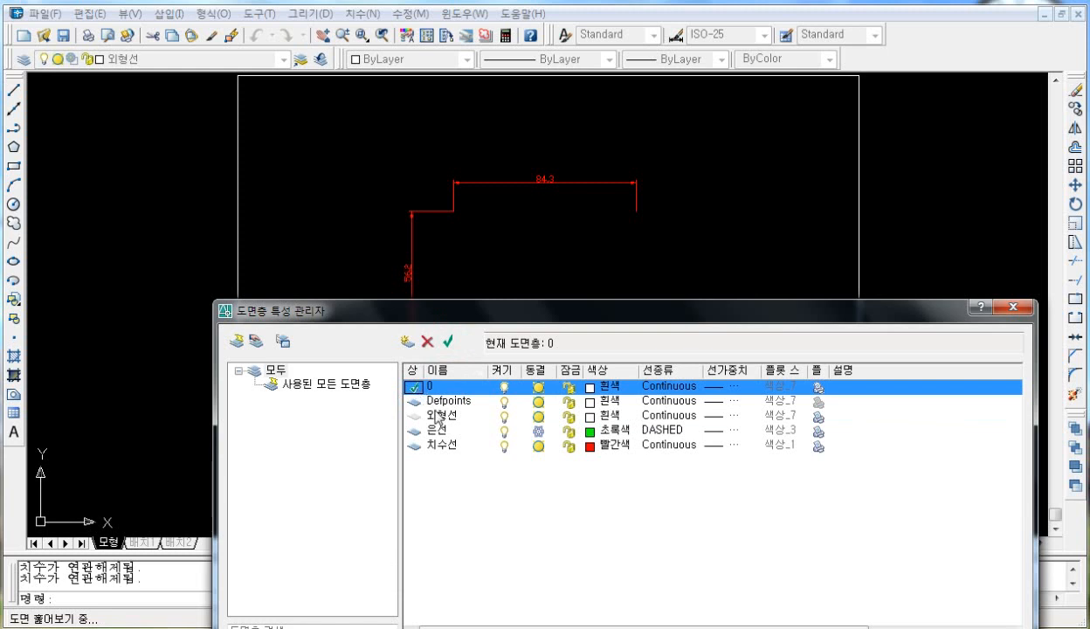
Delete the 외형선 layer, apply the change, and reopen the layer properties manager to check the layer list.
click(444, 417)
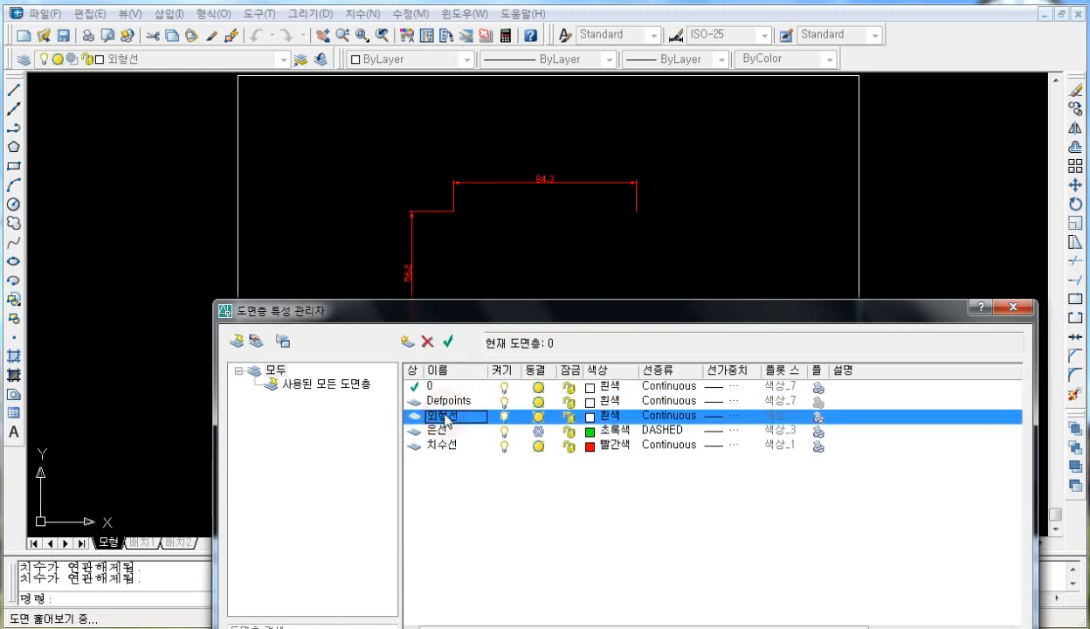
click(427, 342)
drag(536, 317, 476, 244)
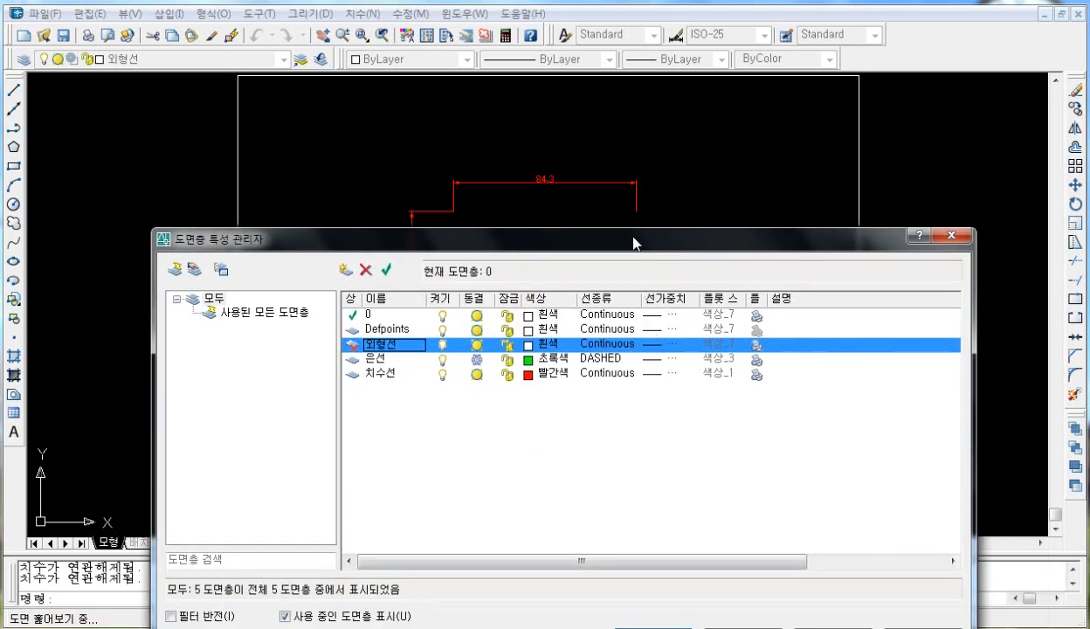
drag(634, 243, 631, 141)
click(657, 536)
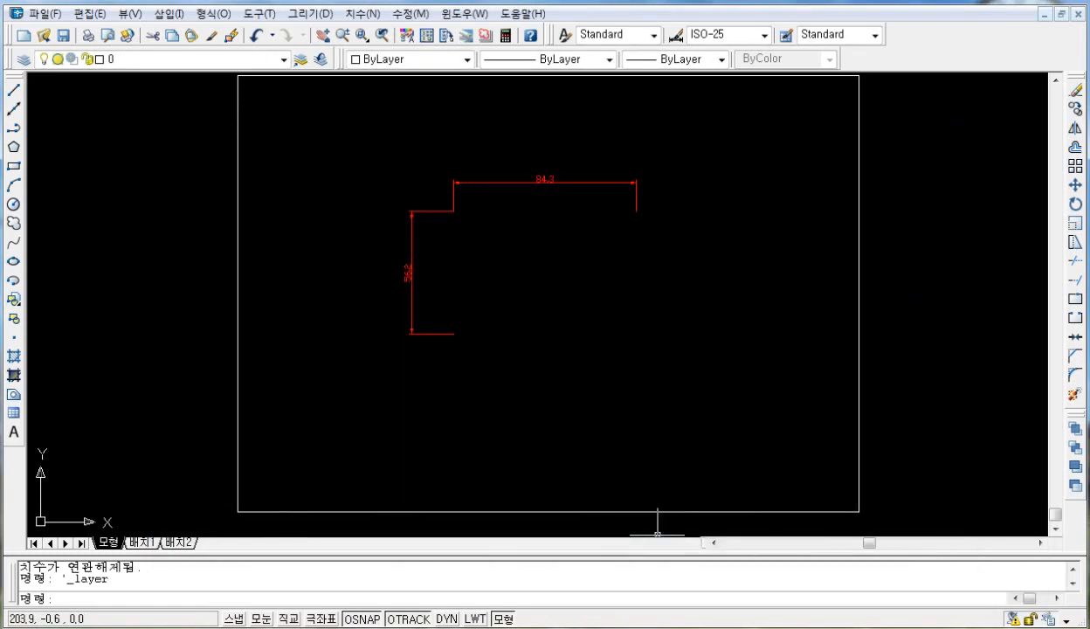
click(26, 60)
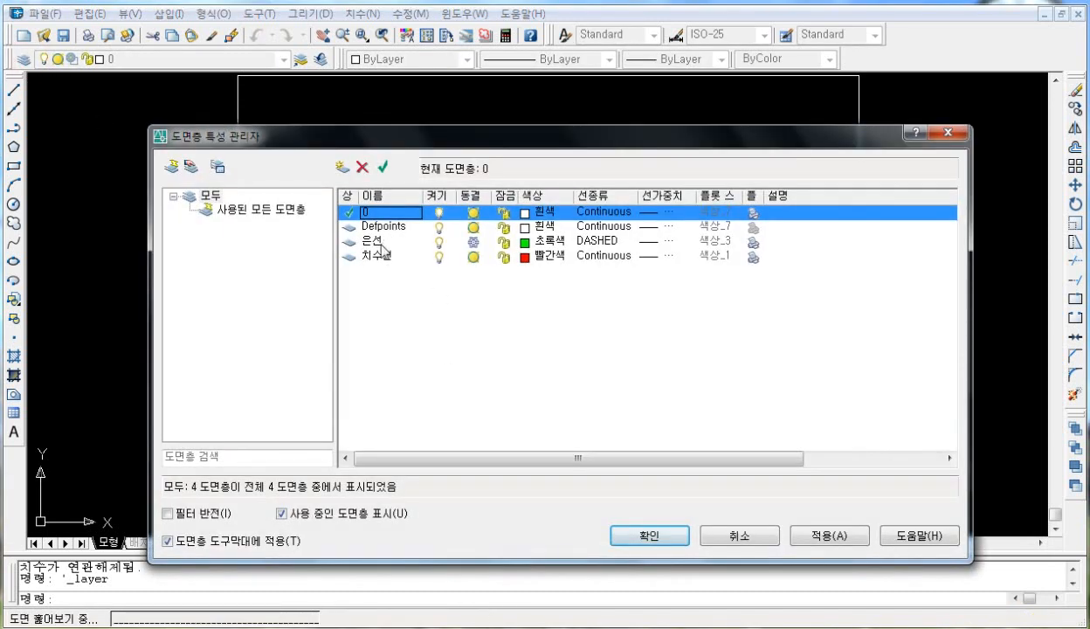